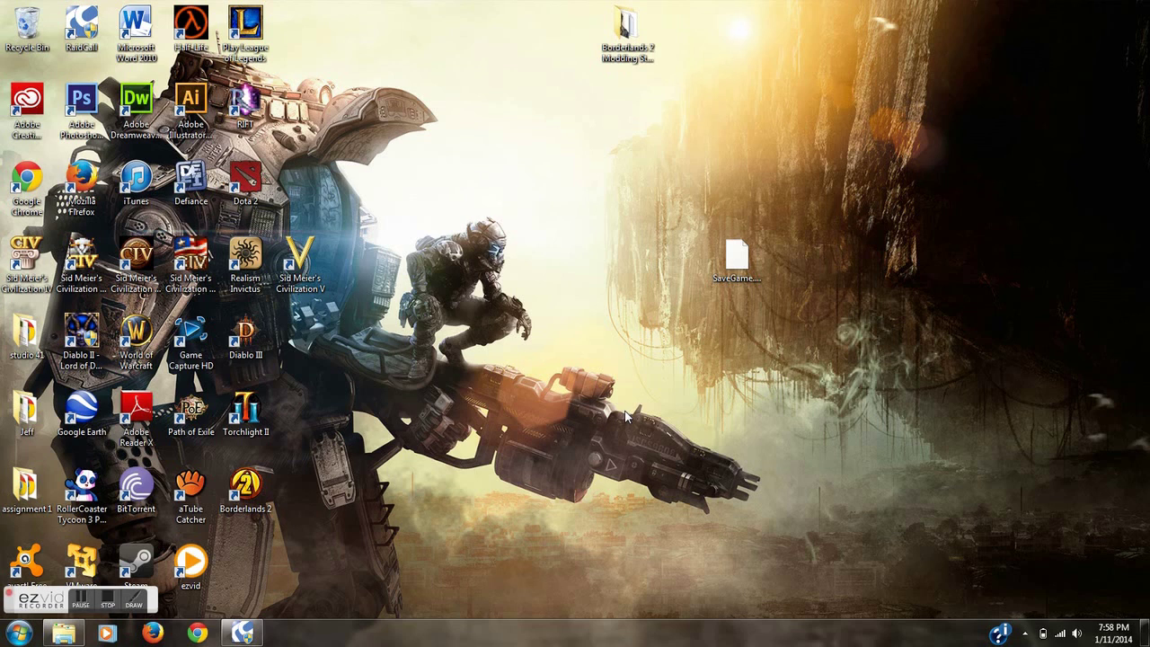
- Delete the existing SaveGame.sav file from the desktop, sending it to the Recycle Bin
{"action": "left_click", "coordinate": [749, 259]}
{"action": "right_click", "coordinate": [749, 259]}
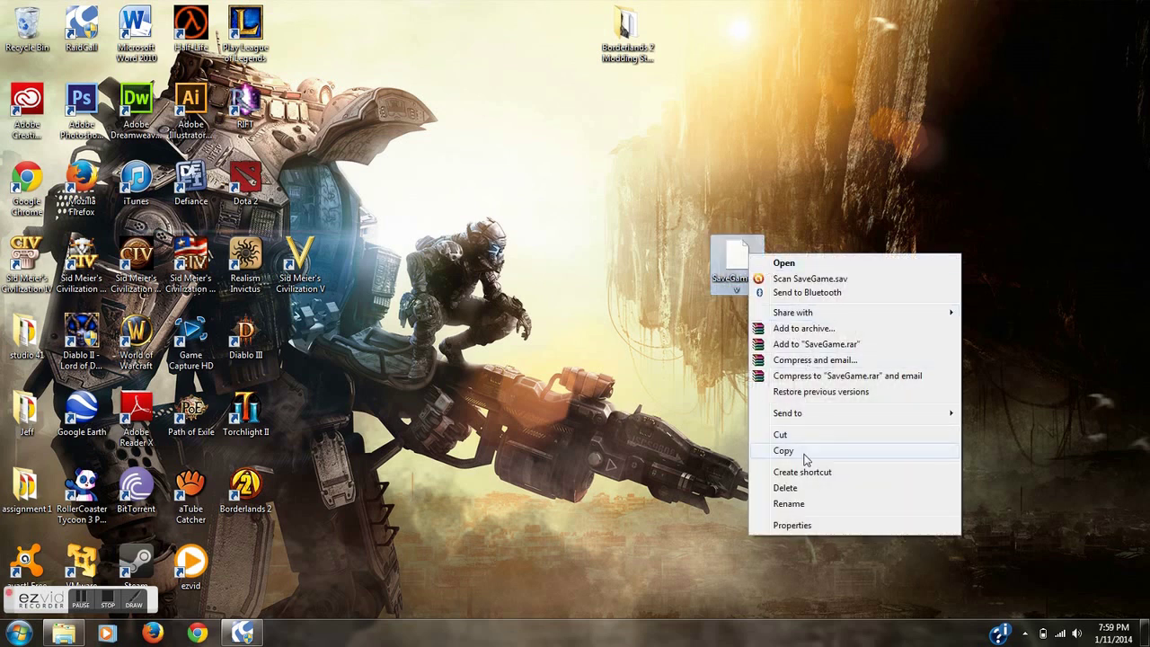
{"action": "left_click", "coordinate": [797, 489]}
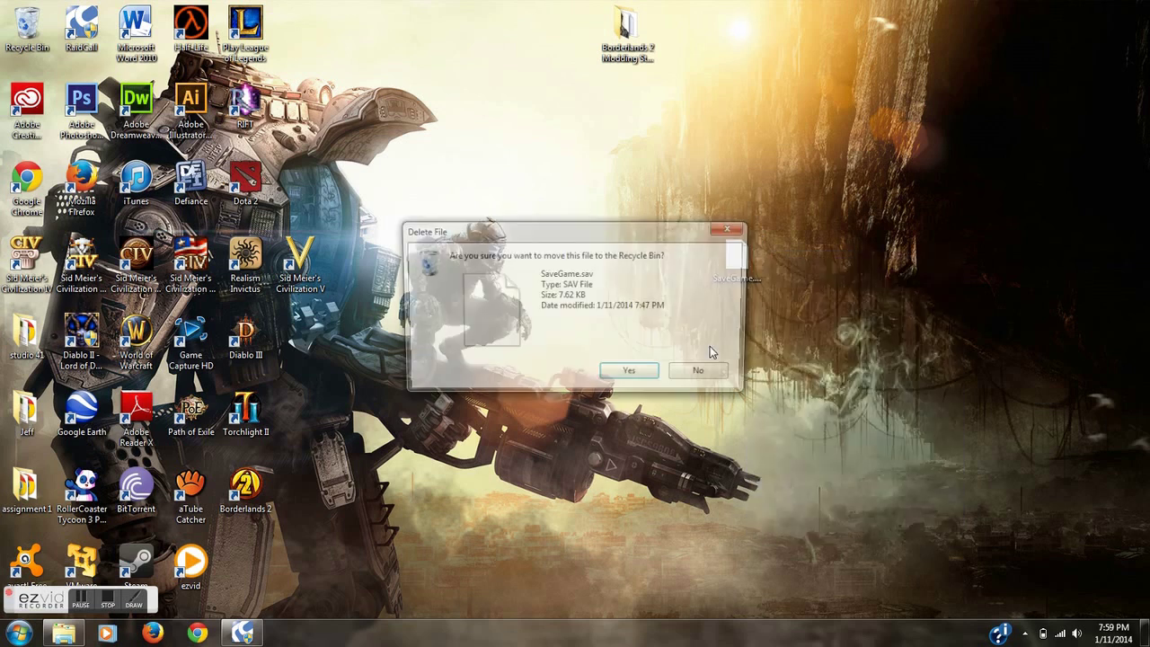
{"action": "left_click", "coordinate": [634, 375]}
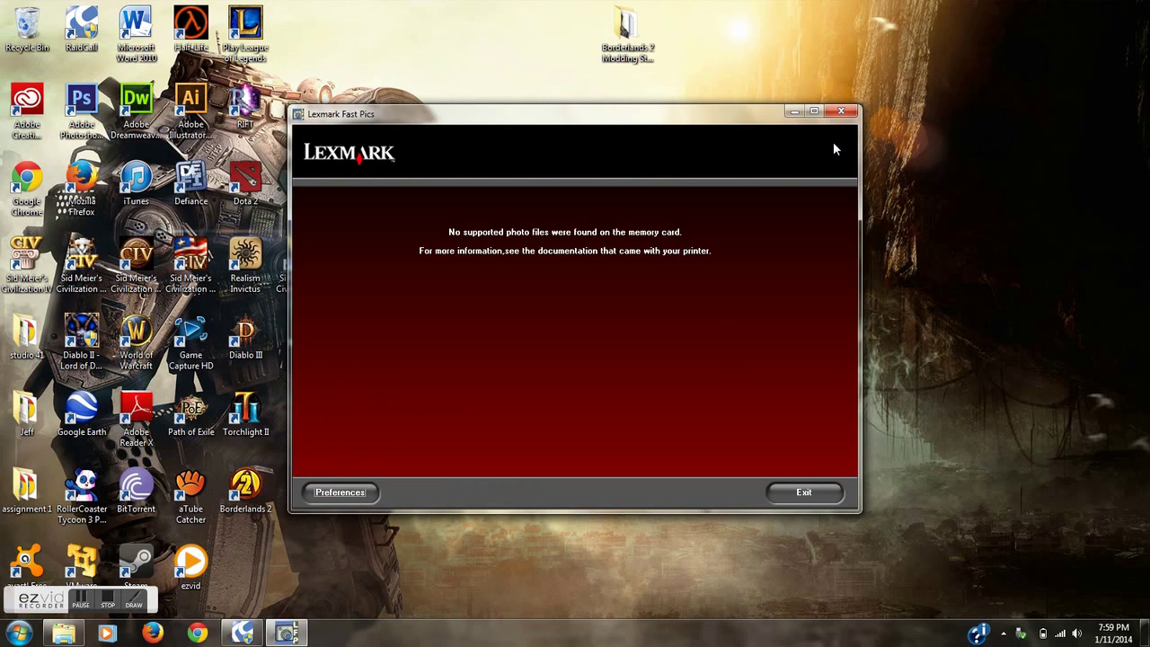
- Close the Lexmark Fast Pics window, then launch Horizon and dismiss its offline mode notice
{"action": "left_click", "coordinate": [840, 113]}
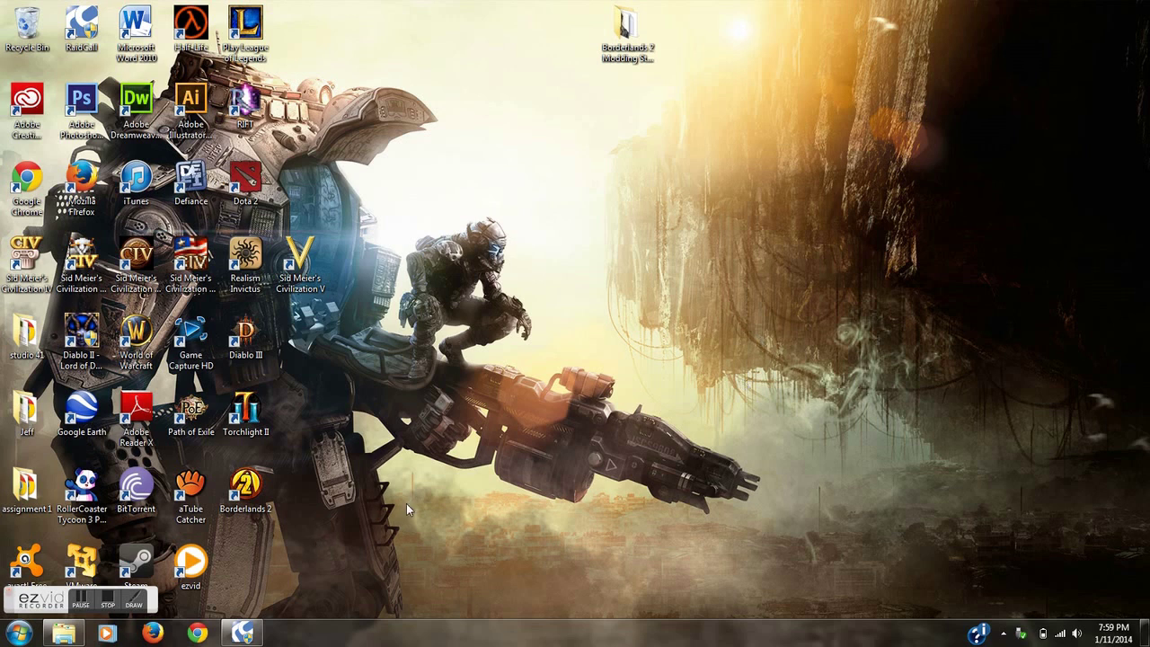
{"action": "left_click", "coordinate": [20, 634]}
{"action": "left_click", "coordinate": [90, 482]}
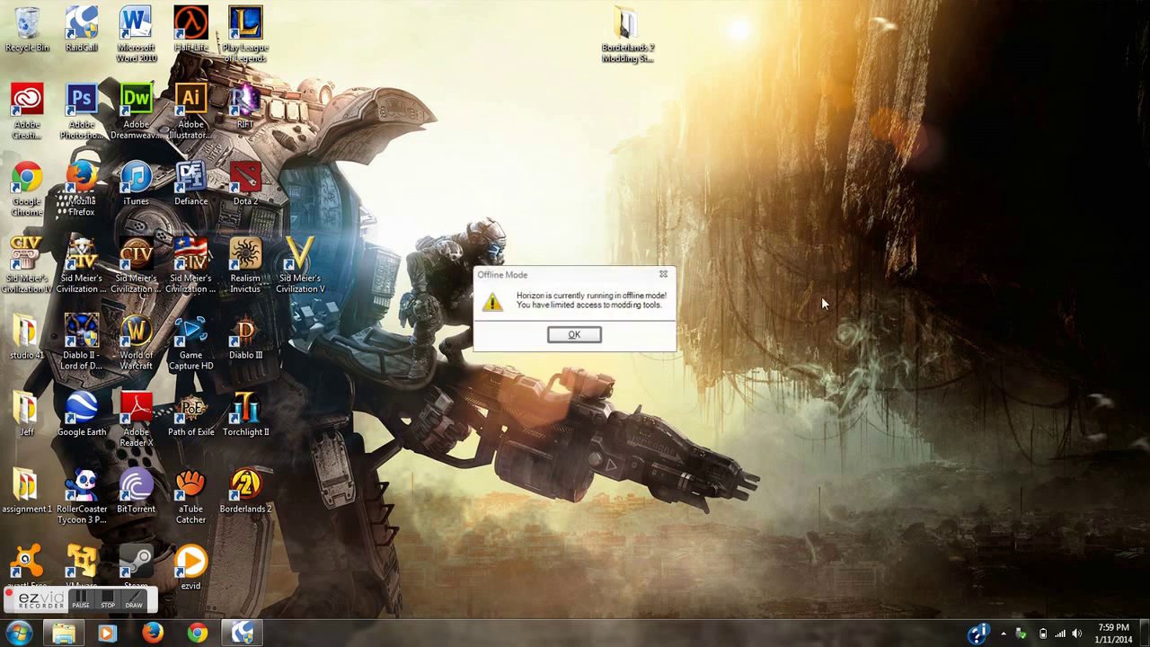
{"action": "left_click", "coordinate": [577, 336]}
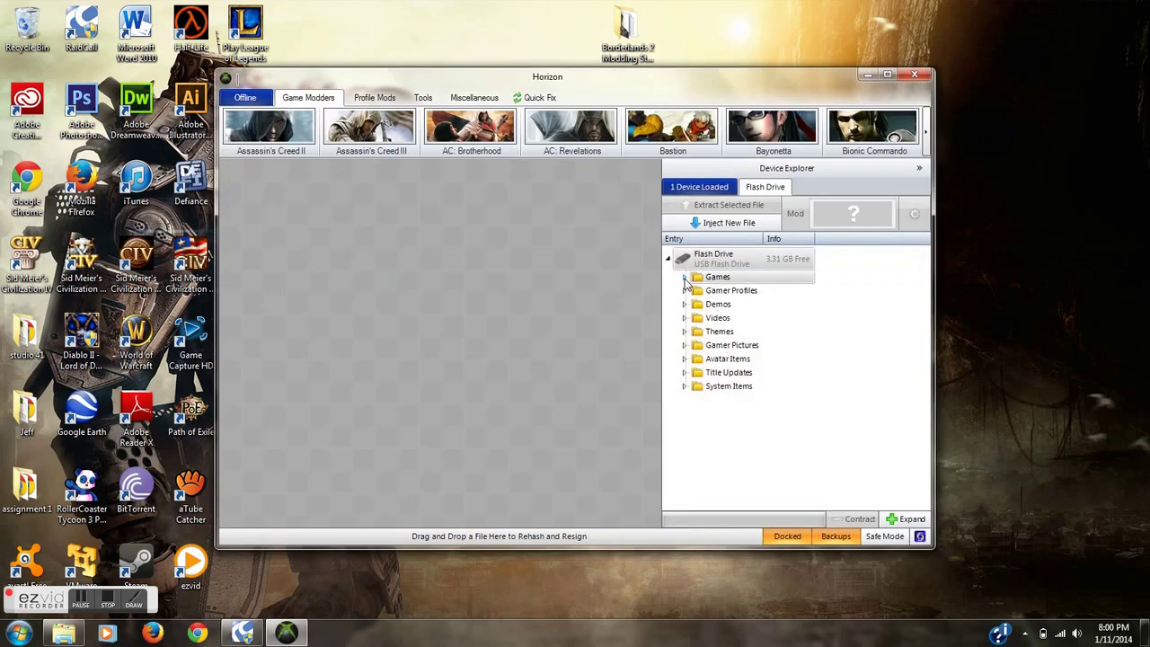
- Open the Maya - Level 1 - Claptrap's Place saved game package from Borderlands 2 on the flash drive
{"action": "left_click", "coordinate": [685, 278]}
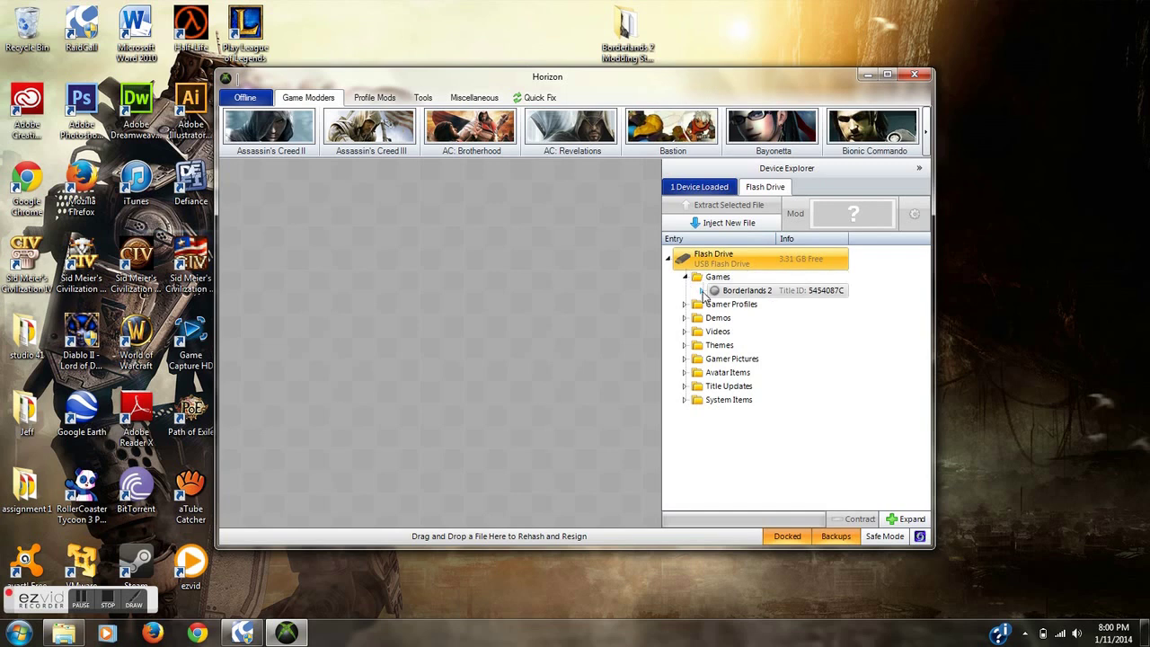
{"action": "left_click", "coordinate": [703, 291]}
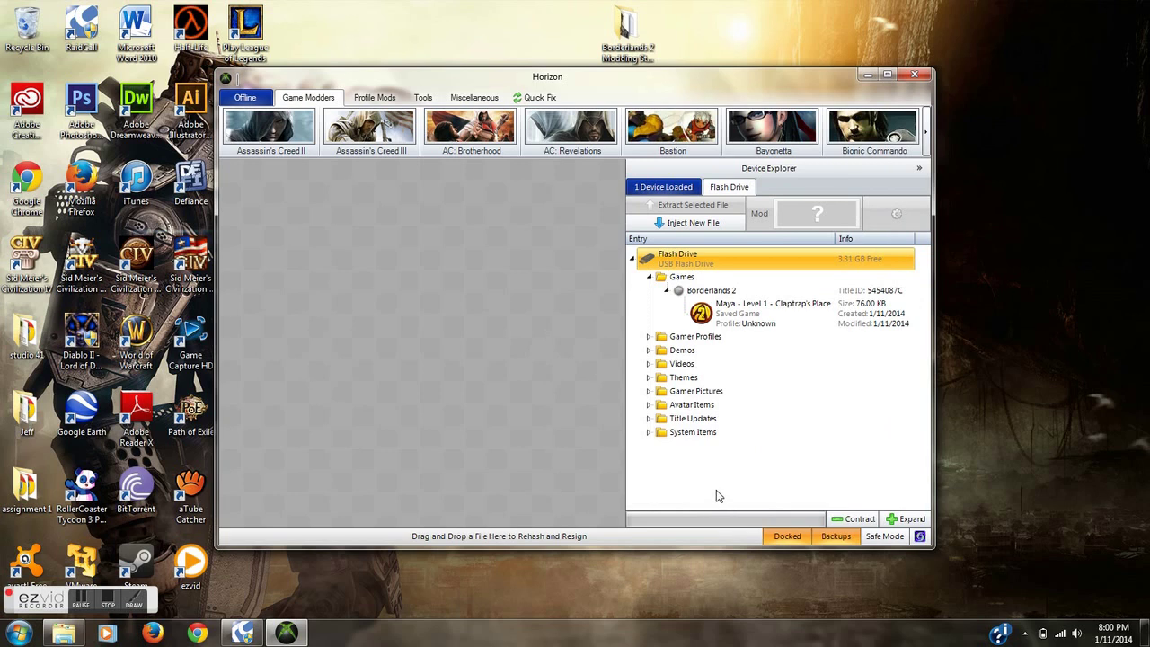
{"action": "left_click", "coordinate": [785, 314]}
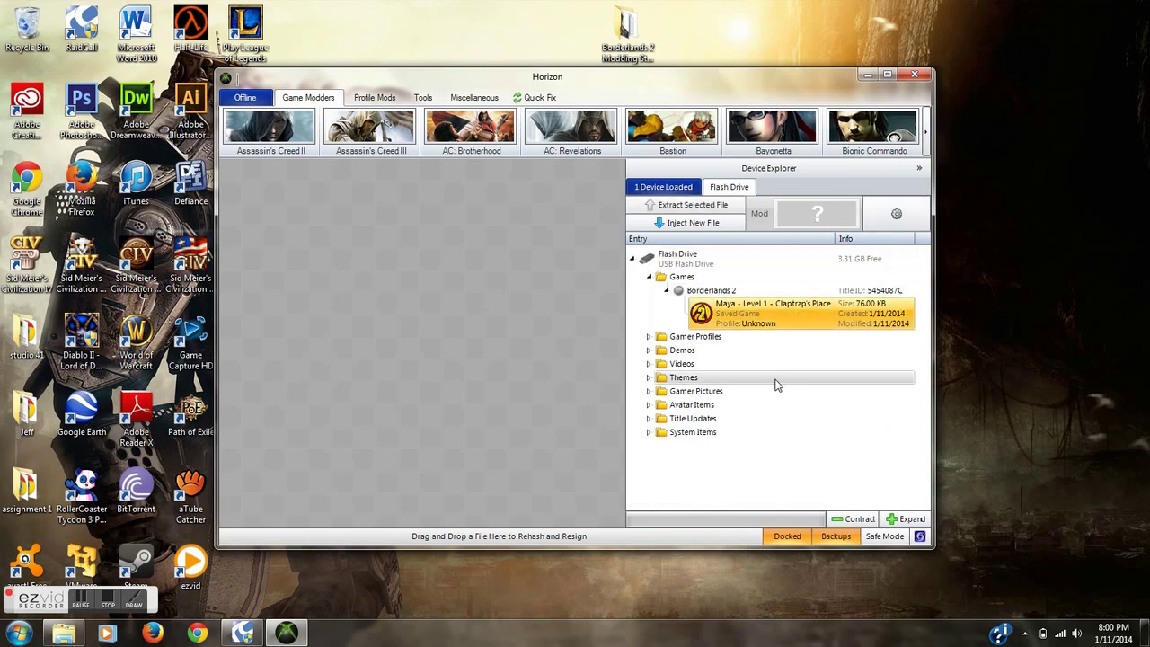
{"action": "right_click", "coordinate": [777, 324]}
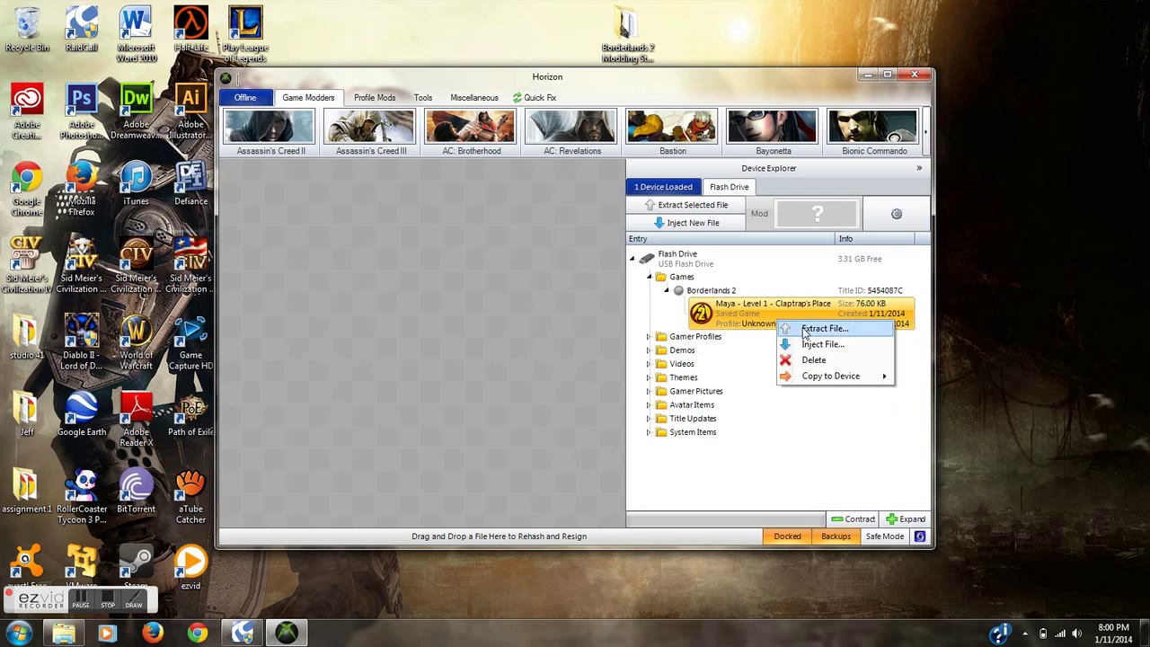
{"action": "left_click", "coordinate": [761, 478]}
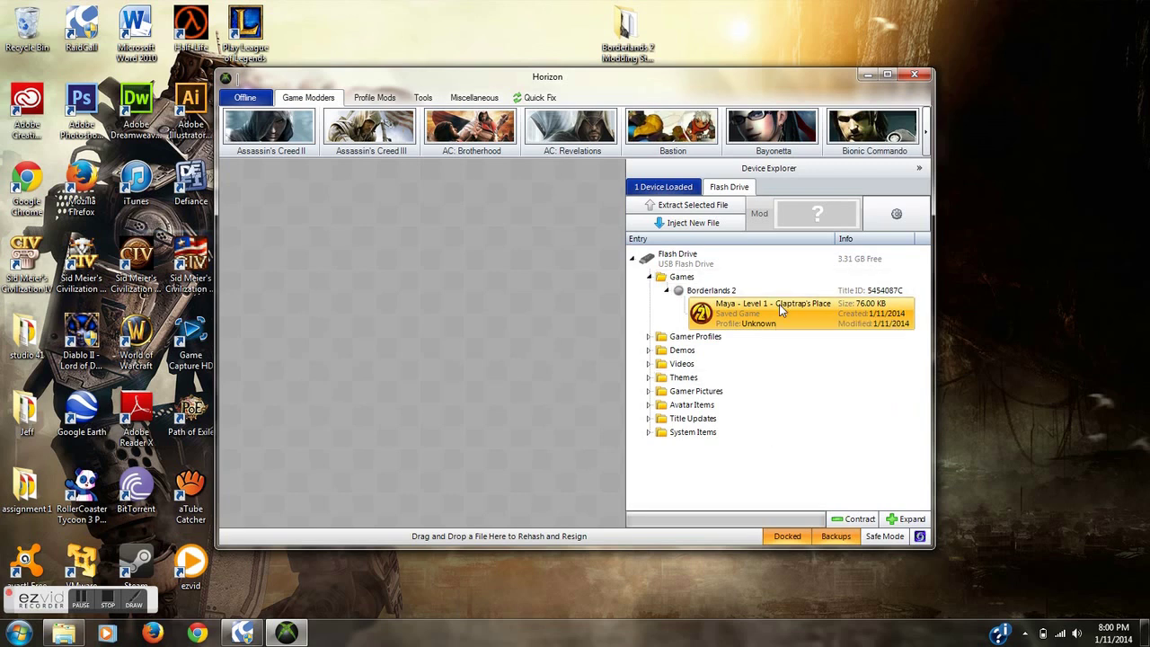
{"action": "double_click", "coordinate": [779, 310]}
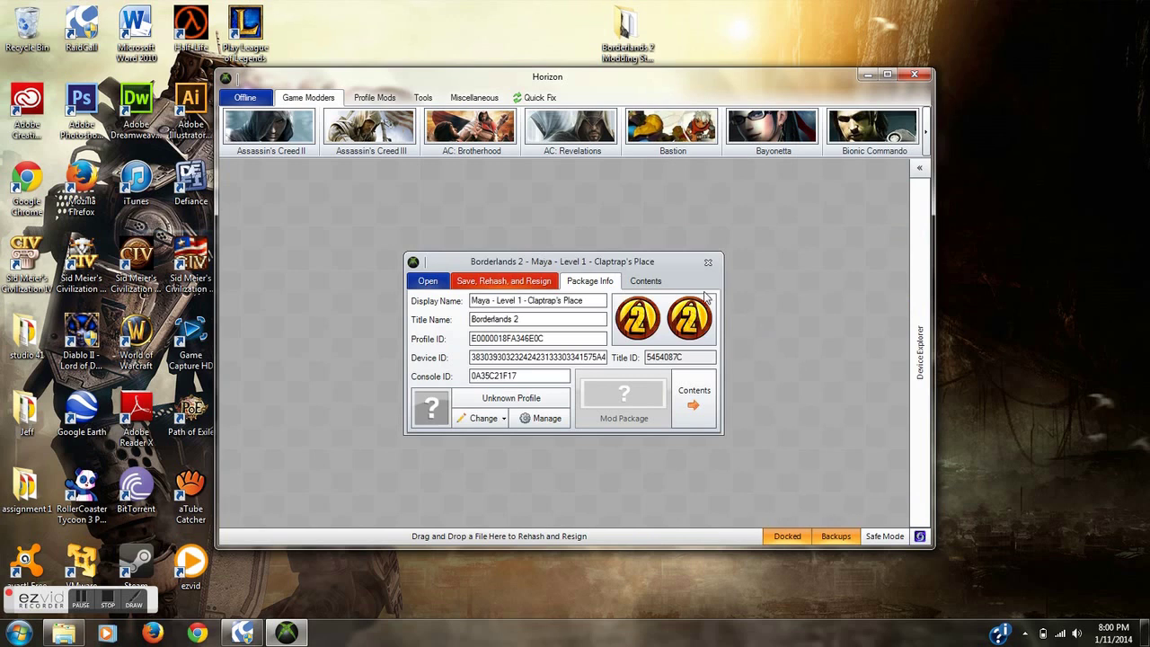
- Extract SaveGame.sav from the package contents to the Desktop and move the file to an empty area of the desktop
{"action": "left_click", "coordinate": [704, 398]}
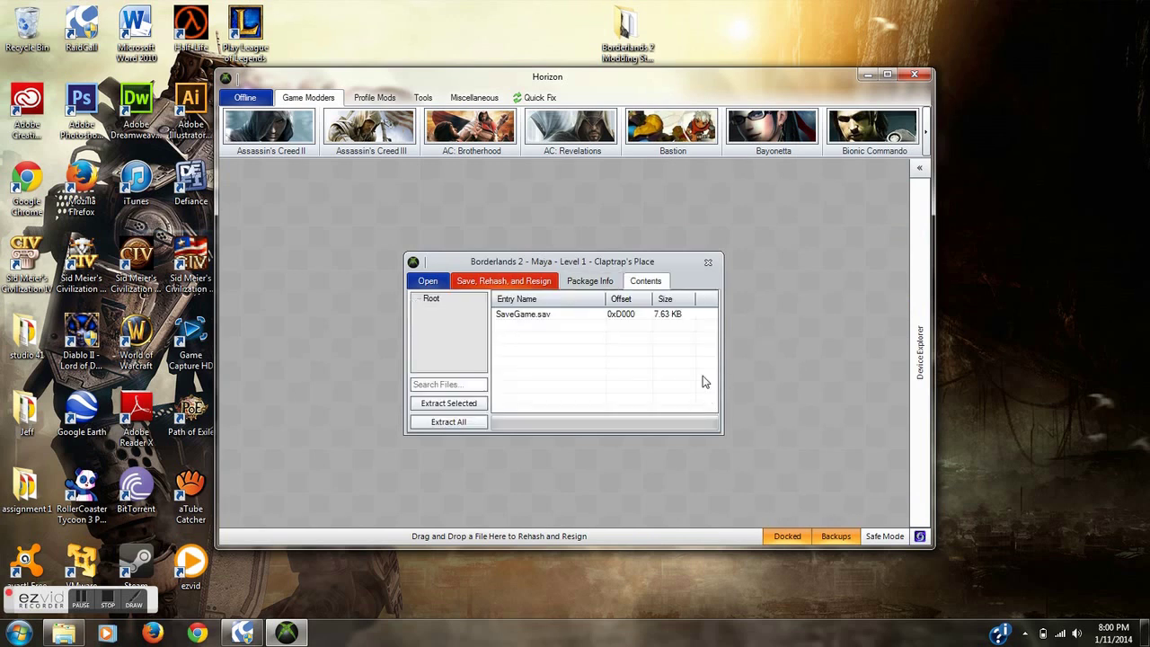
{"action": "left_click", "coordinate": [556, 321]}
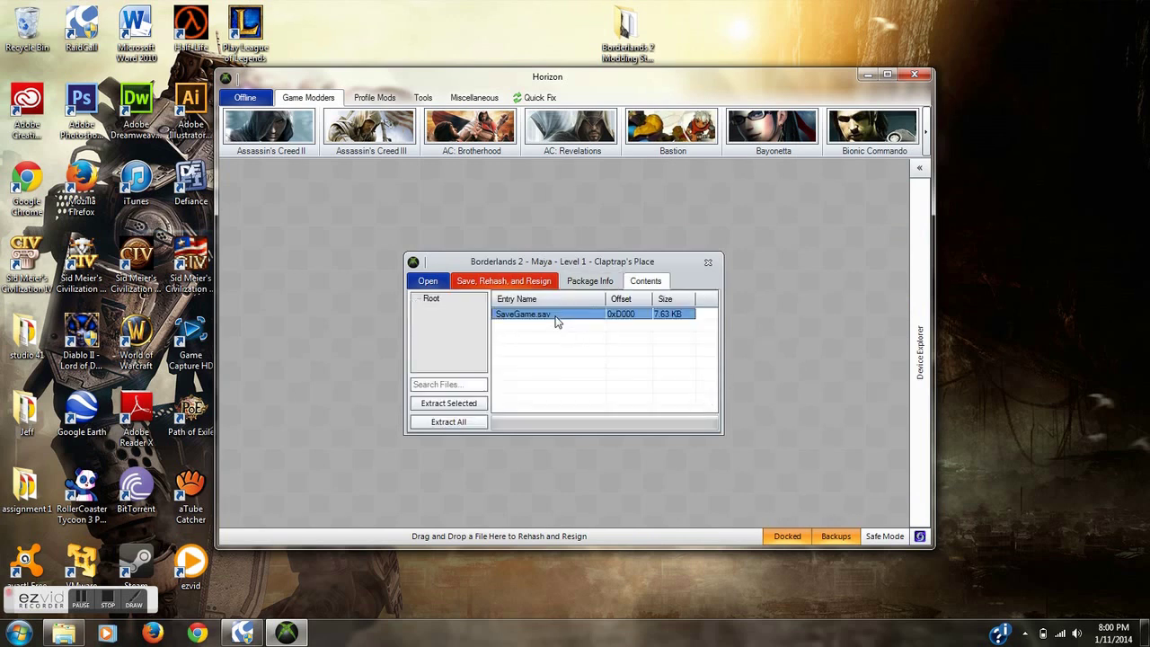
{"action": "left_click", "coordinate": [468, 406]}
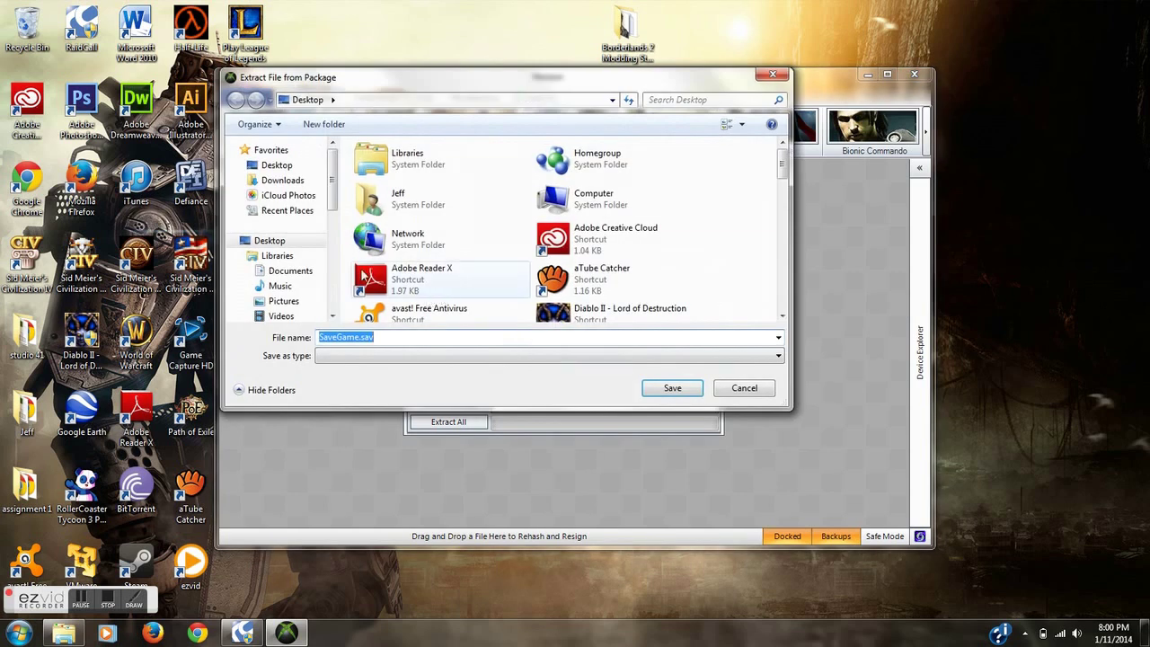
{"action": "left_click", "coordinate": [275, 167]}
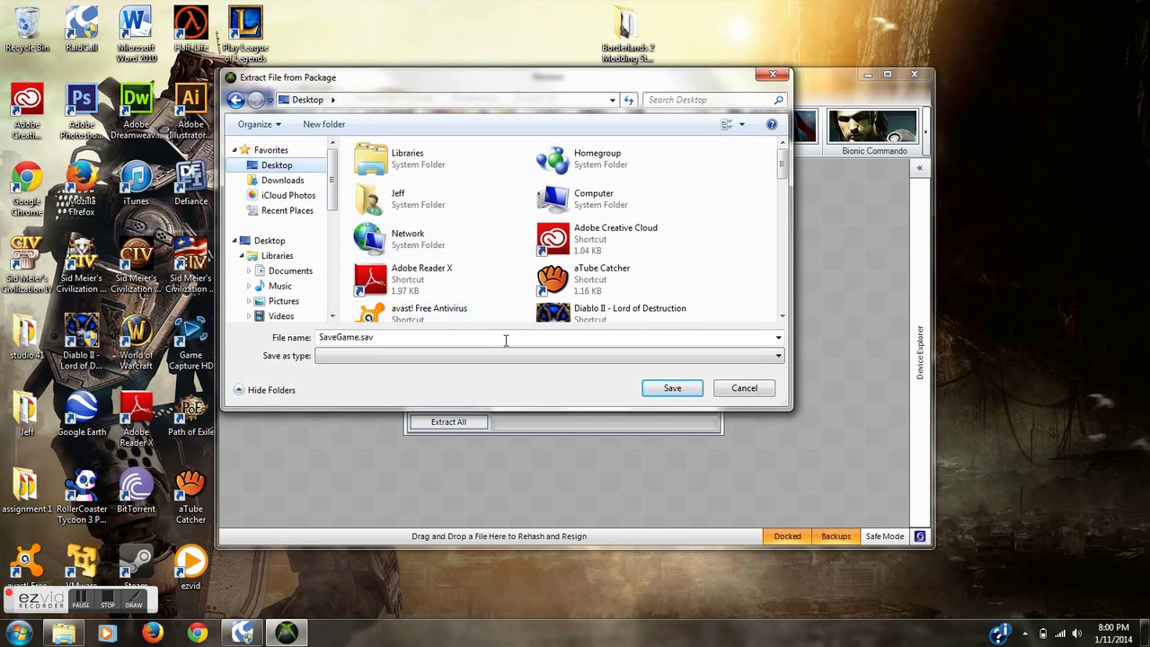
{"action": "left_click", "coordinate": [674, 388]}
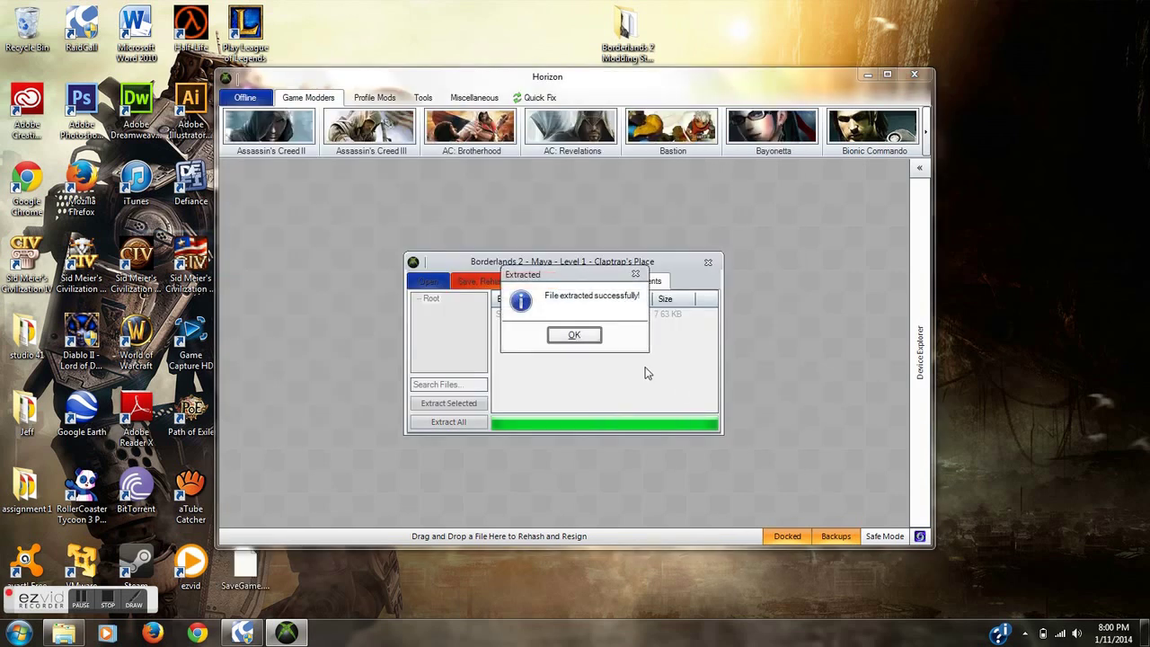
{"action": "left_click", "coordinate": [575, 335]}
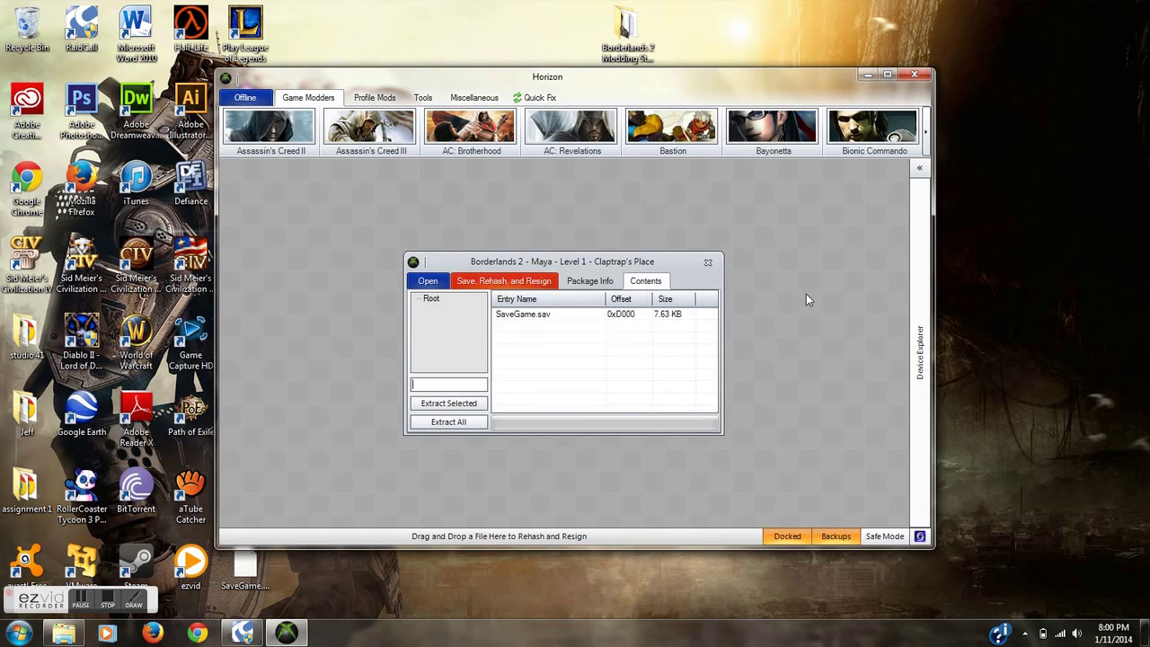
{"action": "left_click", "coordinate": [868, 76]}
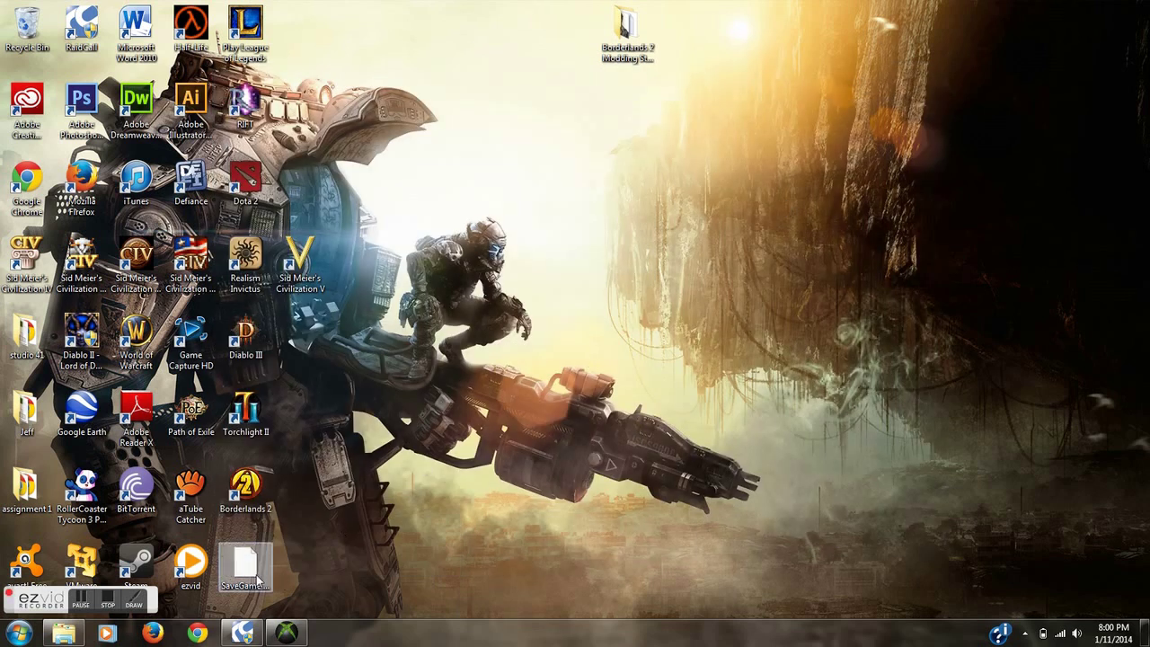
{"action": "left_click_drag", "start_coordinate": [258, 580], "coordinate": [742, 275]}
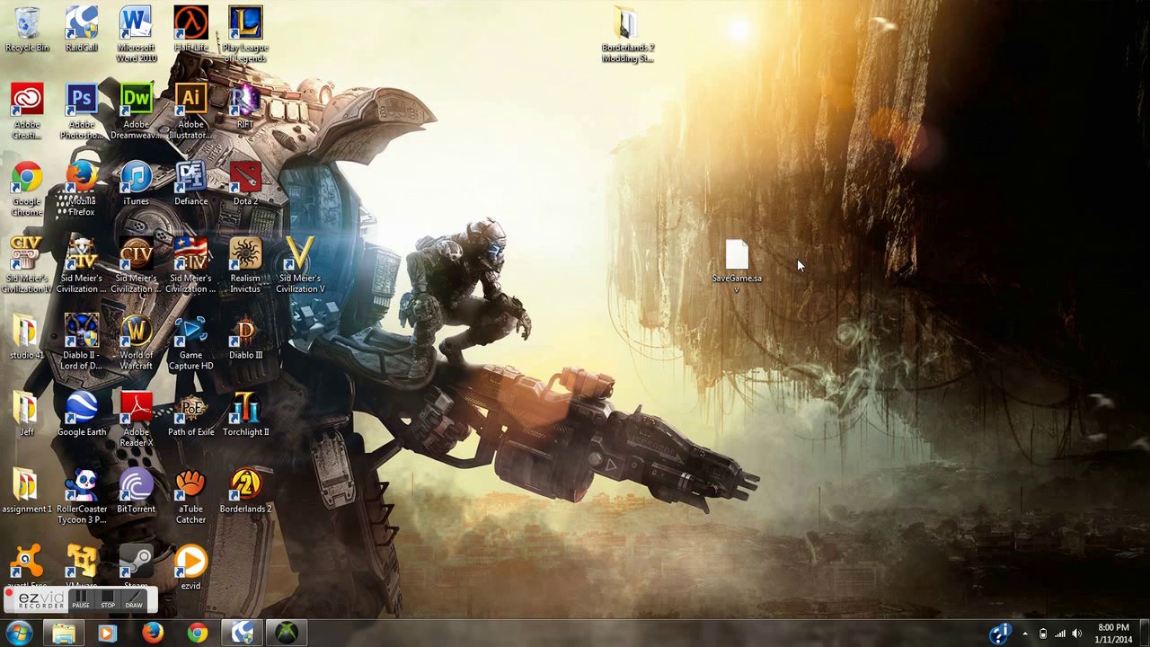
- Launch Gibbed.Borderlands2.SaveEdit from the Borderlands 2 Modding Stuff folder and minimize the folder window
{"action": "double_click", "coordinate": [628, 36]}
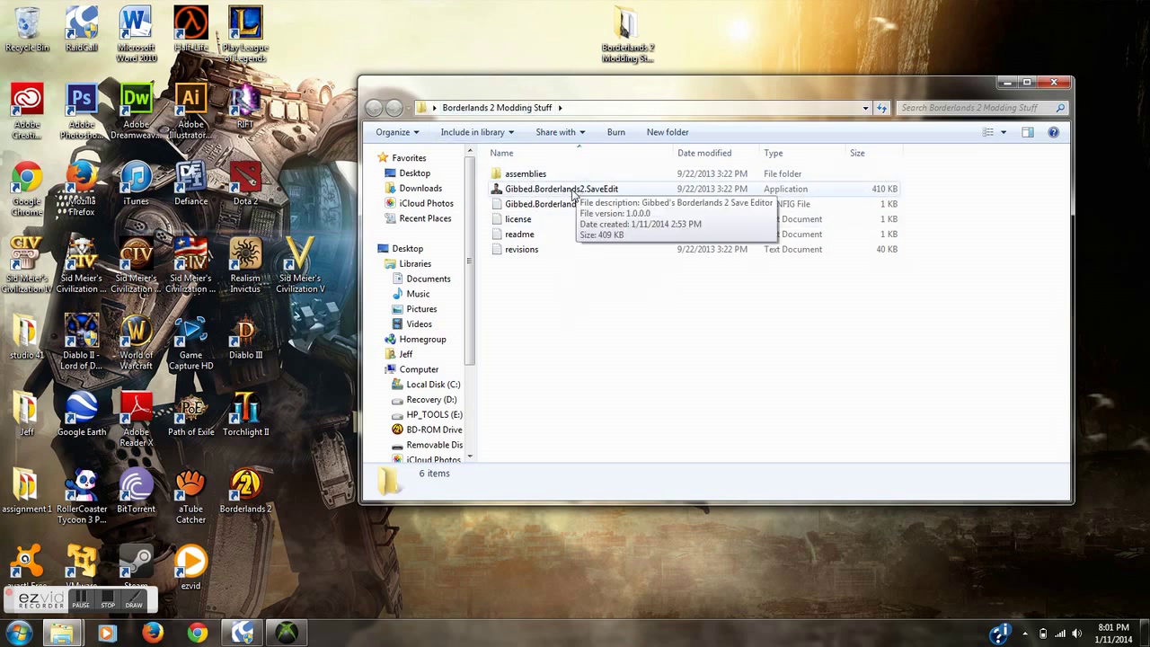
{"action": "left_click", "coordinate": [573, 189]}
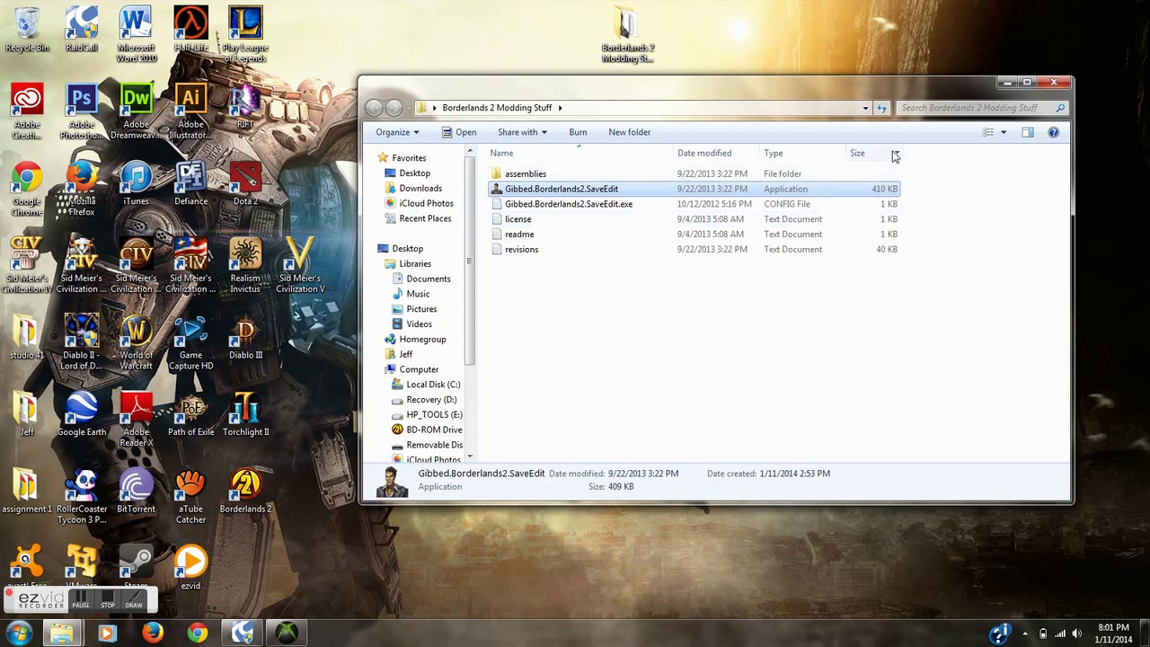
{"action": "left_click", "coordinate": [1008, 81]}
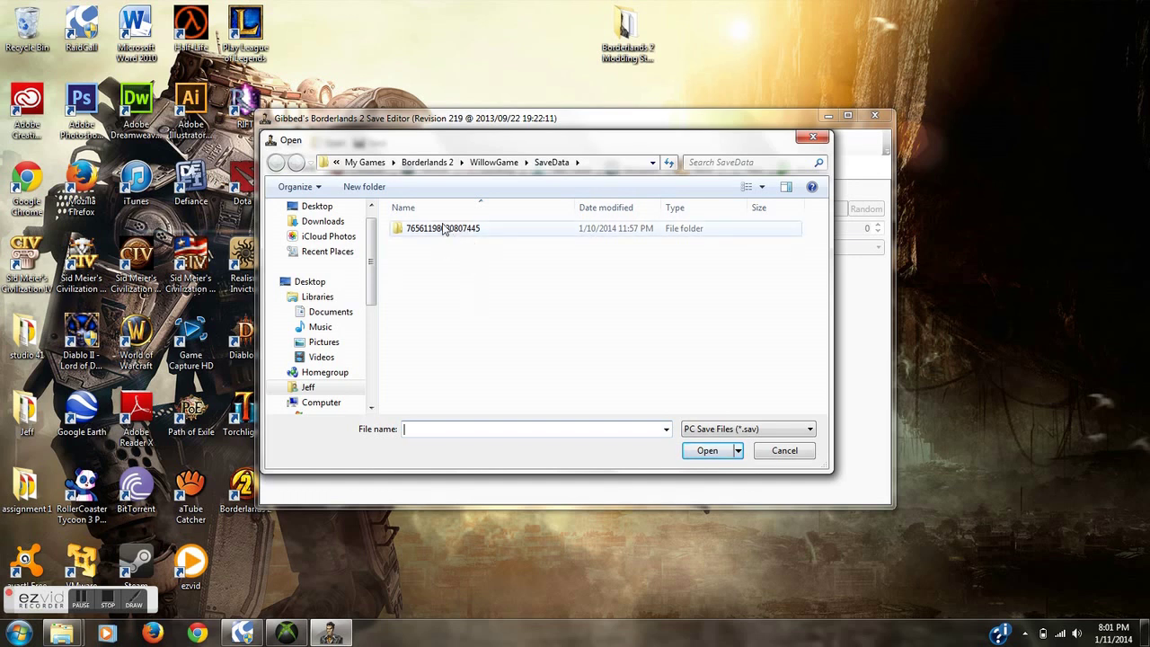
- Browse to the Desktop in the save editor's Open dialog and select SaveGame.sav
{"action": "double_click", "coordinate": [445, 230]}
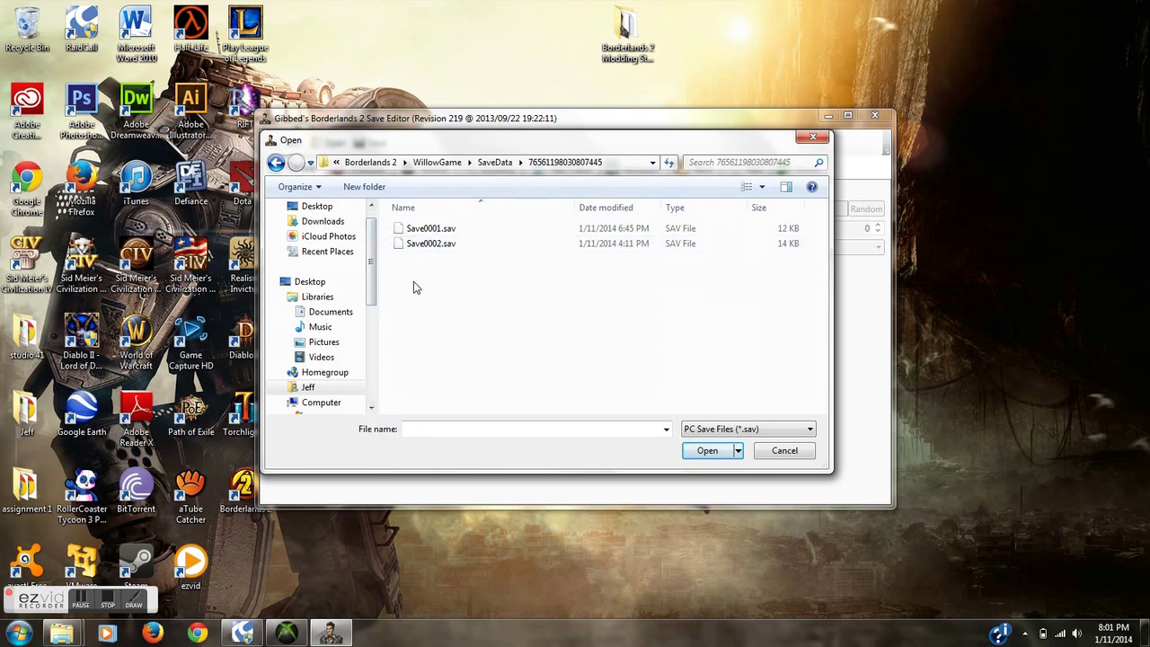
{"action": "left_click", "coordinate": [276, 162]}
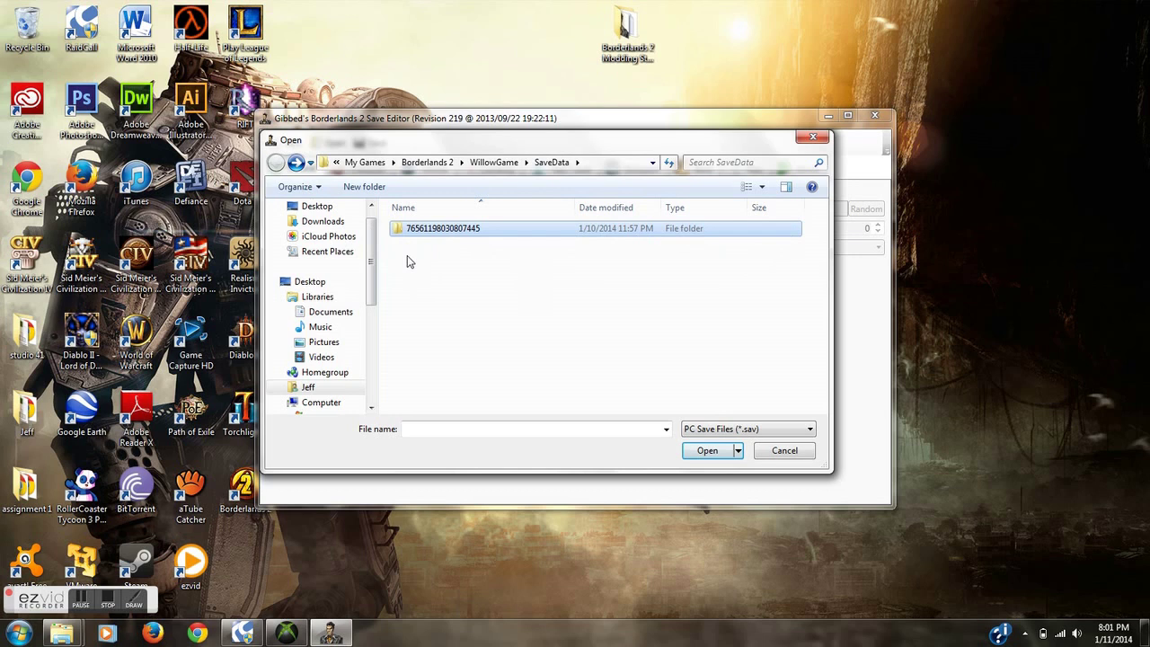
{"action": "scroll", "coordinate": [376, 263], "scroll_direction": "down", "scroll_amount": 1}
{"action": "scroll", "coordinate": [346, 231], "scroll_direction": "up", "scroll_amount": 2}
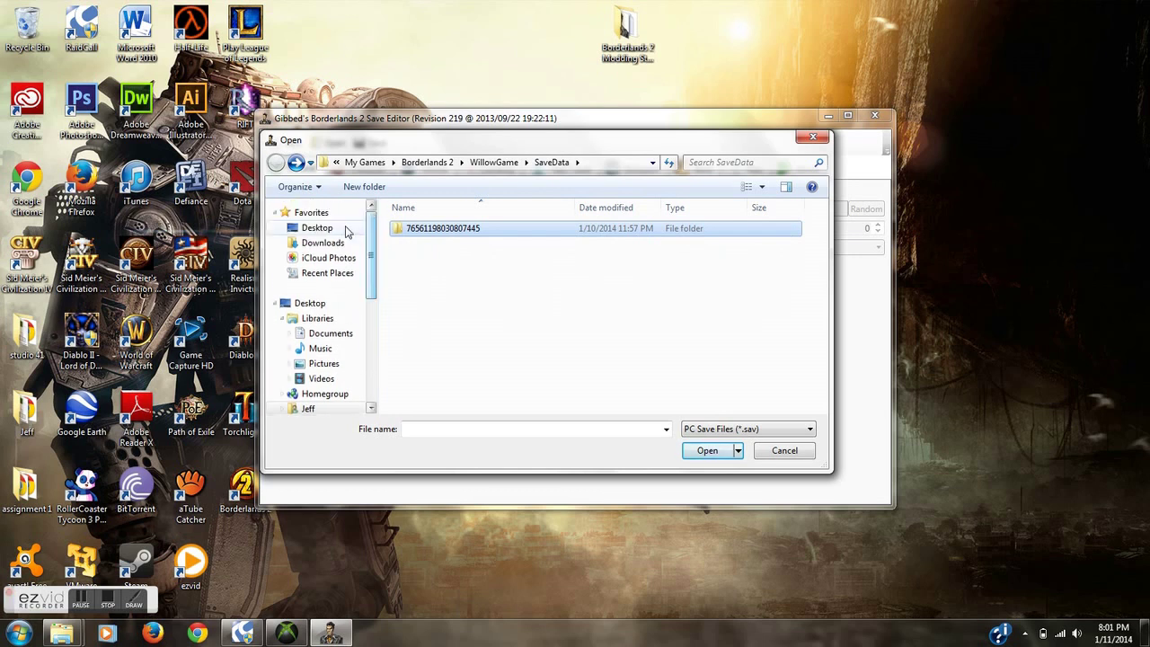
{"action": "left_click", "coordinate": [337, 227]}
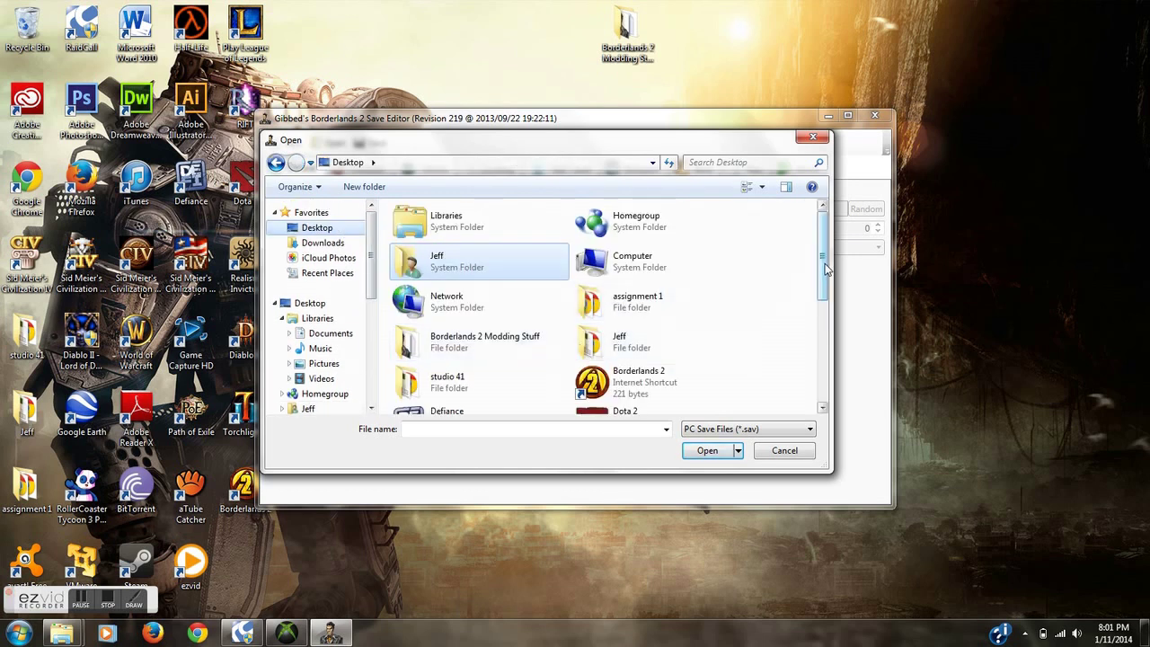
{"action": "scroll", "coordinate": [683, 287], "scroll_direction": "down", "scroll_amount": 5}
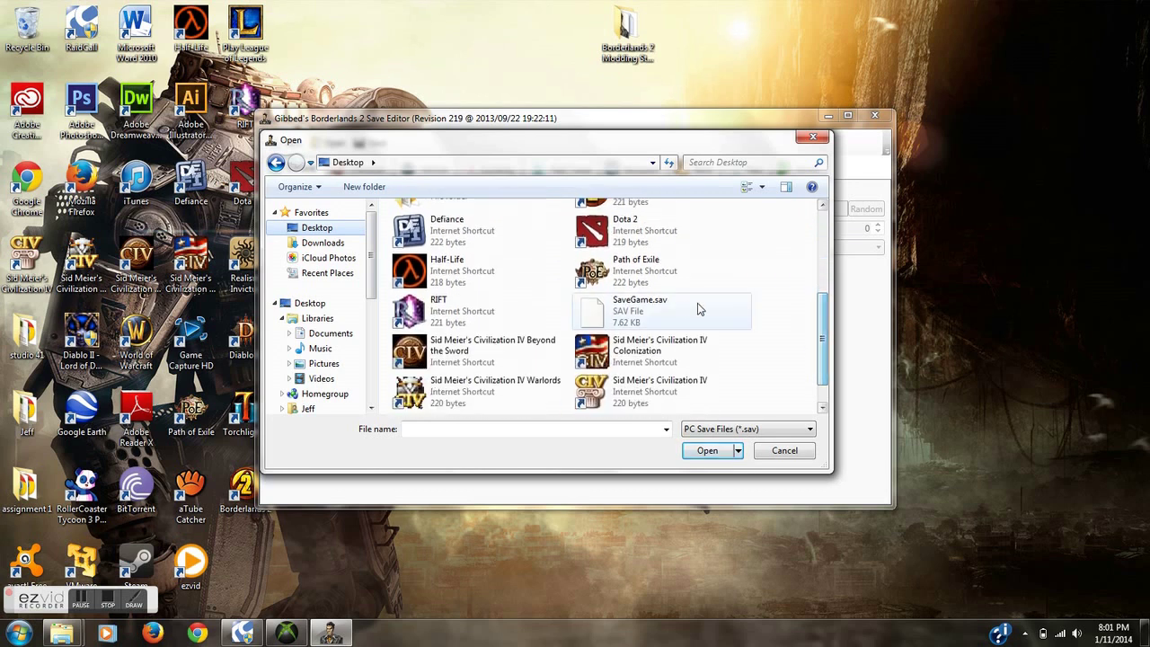
{"action": "left_click", "coordinate": [686, 314]}
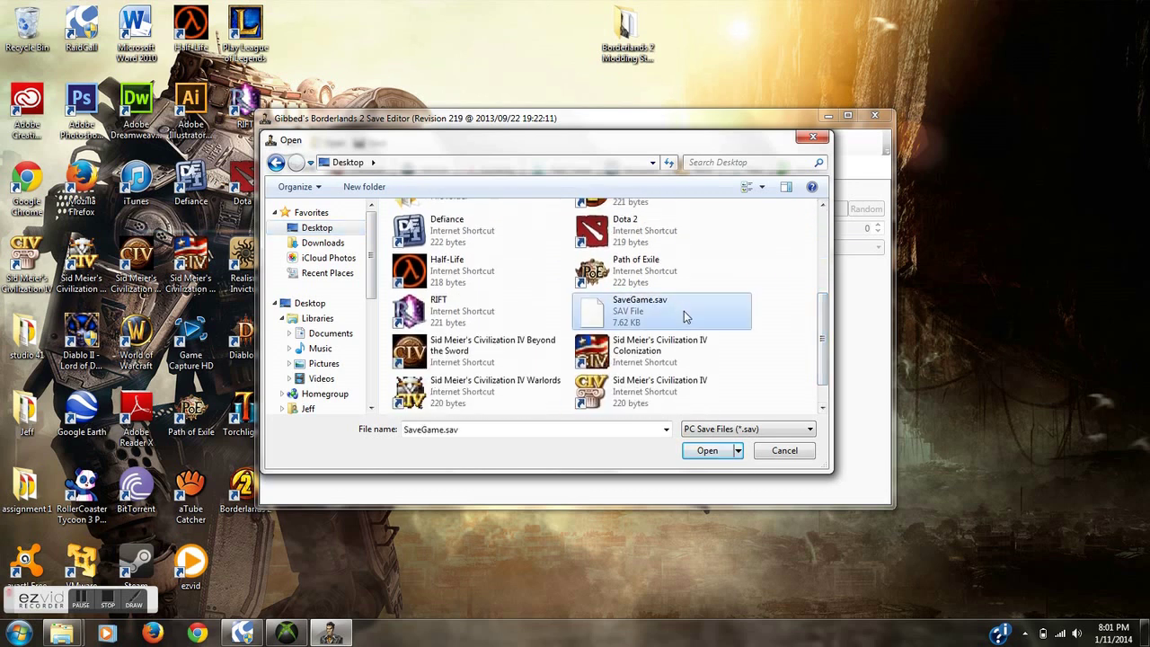
- Set the file type to X360 Save Files (*.sav) and open SaveGame.sav from the Desktop
{"action": "left_click", "coordinate": [810, 430]}
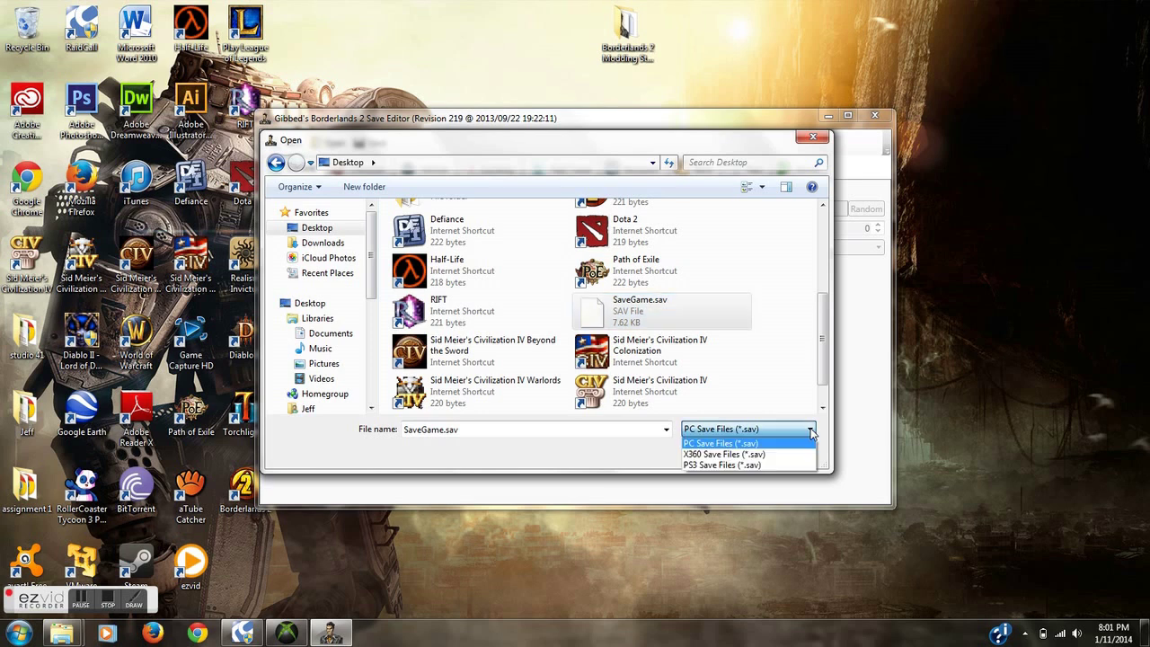
{"action": "left_click", "coordinate": [775, 460]}
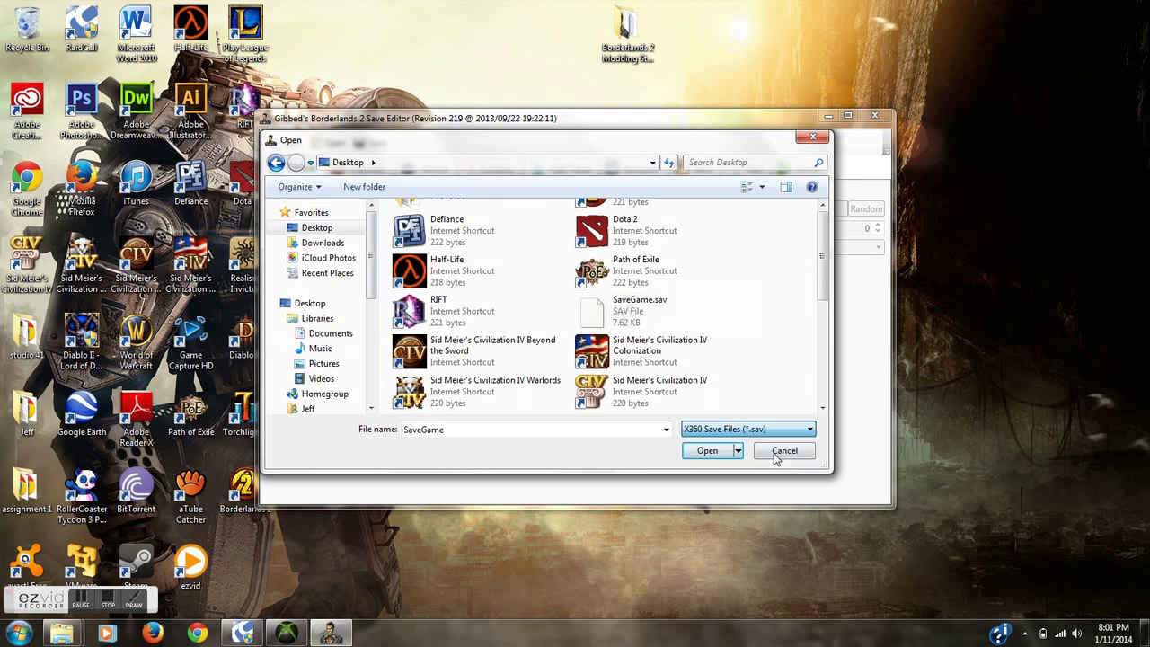
{"action": "left_click_drag", "start_coordinate": [828, 256], "coordinate": [783, 320]}
{"action": "left_click", "coordinate": [701, 350]}
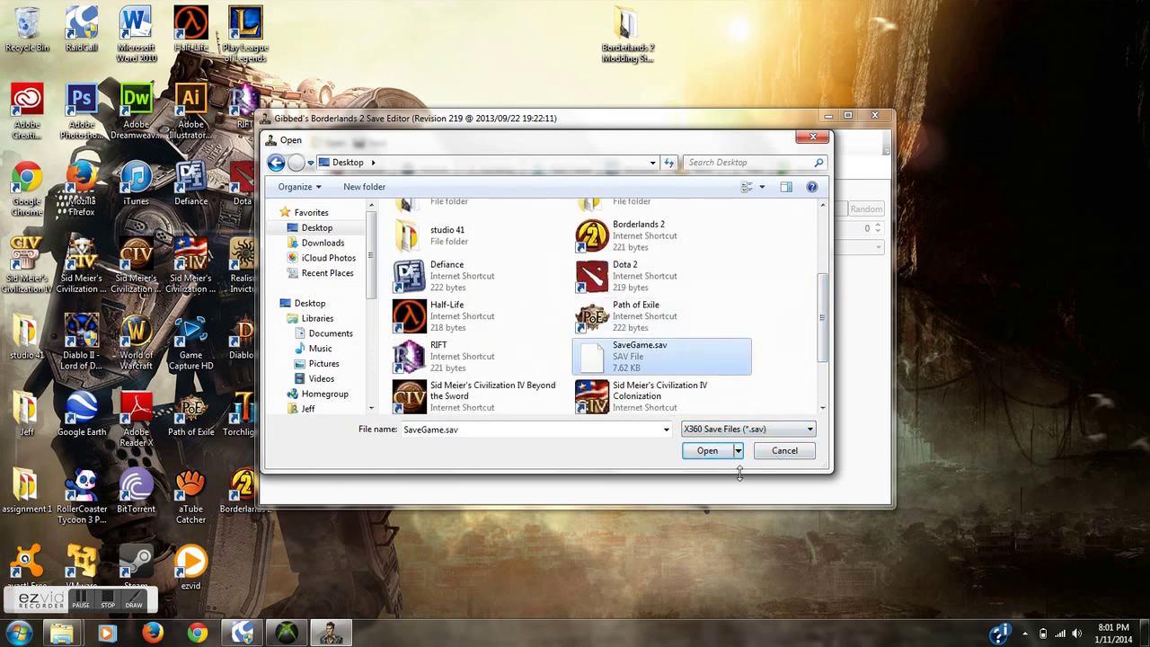
{"action": "left_click", "coordinate": [709, 454]}
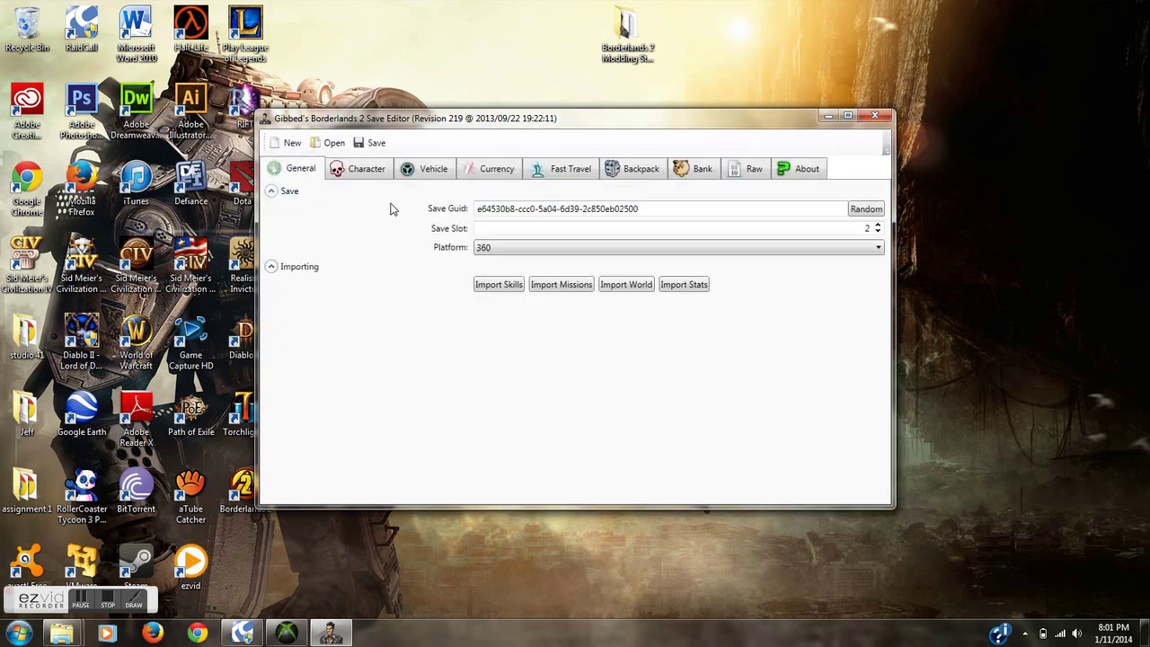
- Review the character, vehicle, currency and fast travel settings, and the part details of the equipped Gearbox Rifle in the backpack
{"action": "left_click", "coordinate": [372, 173]}
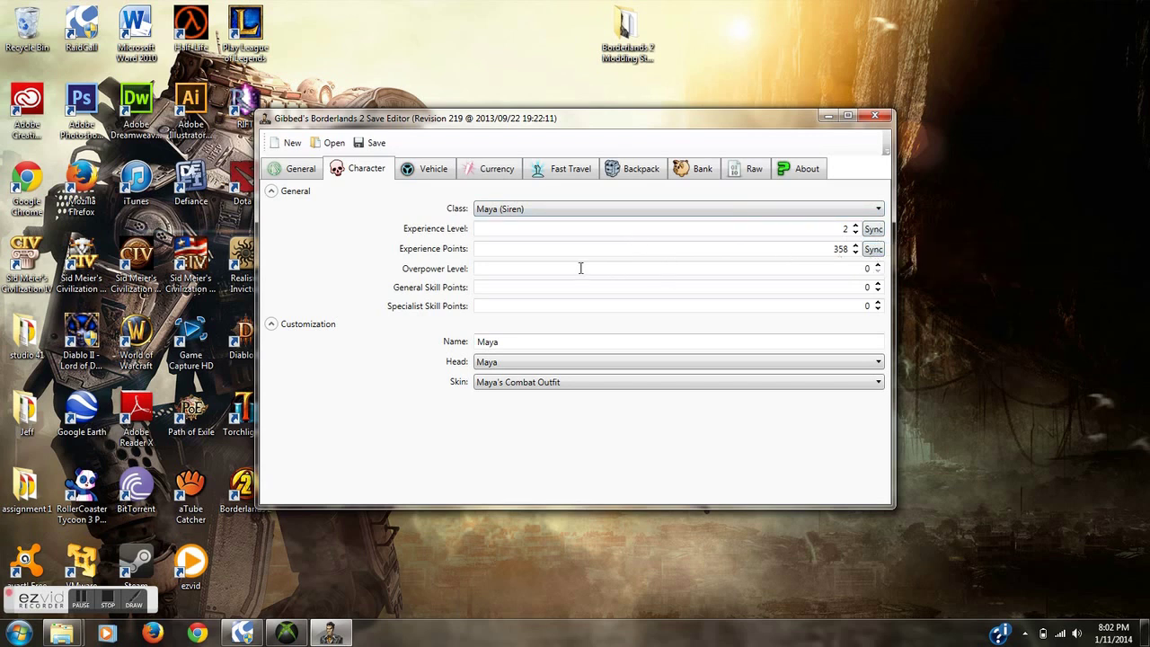
{"action": "left_click", "coordinate": [425, 174]}
{"action": "left_click", "coordinate": [506, 180]}
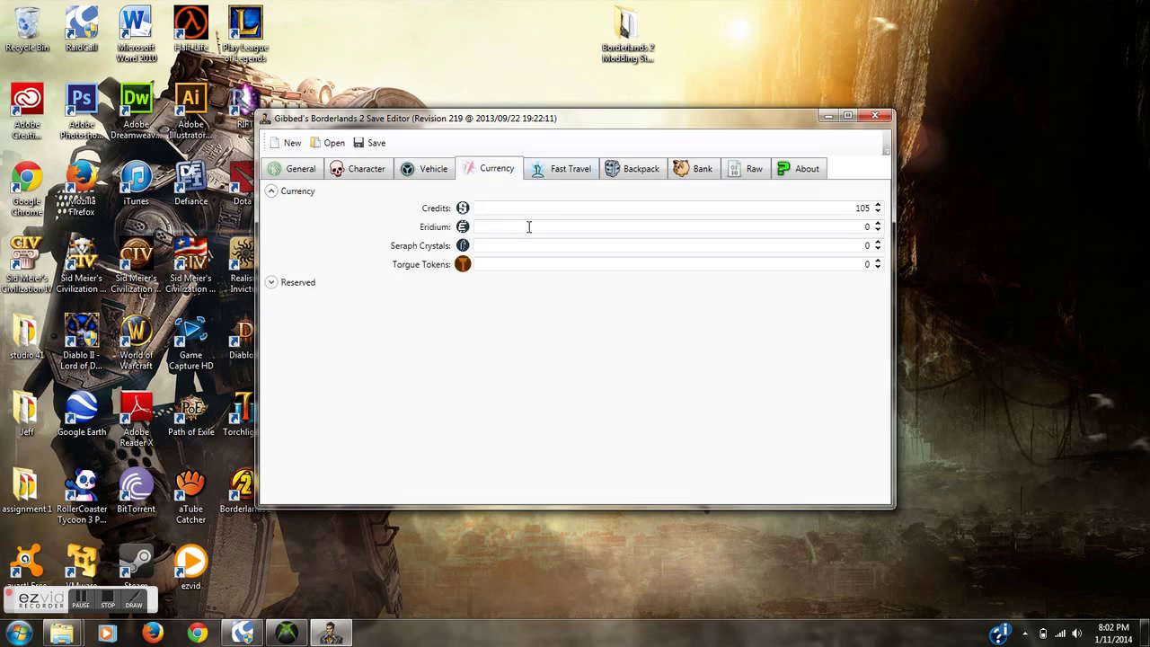
{"action": "left_click", "coordinate": [577, 171]}
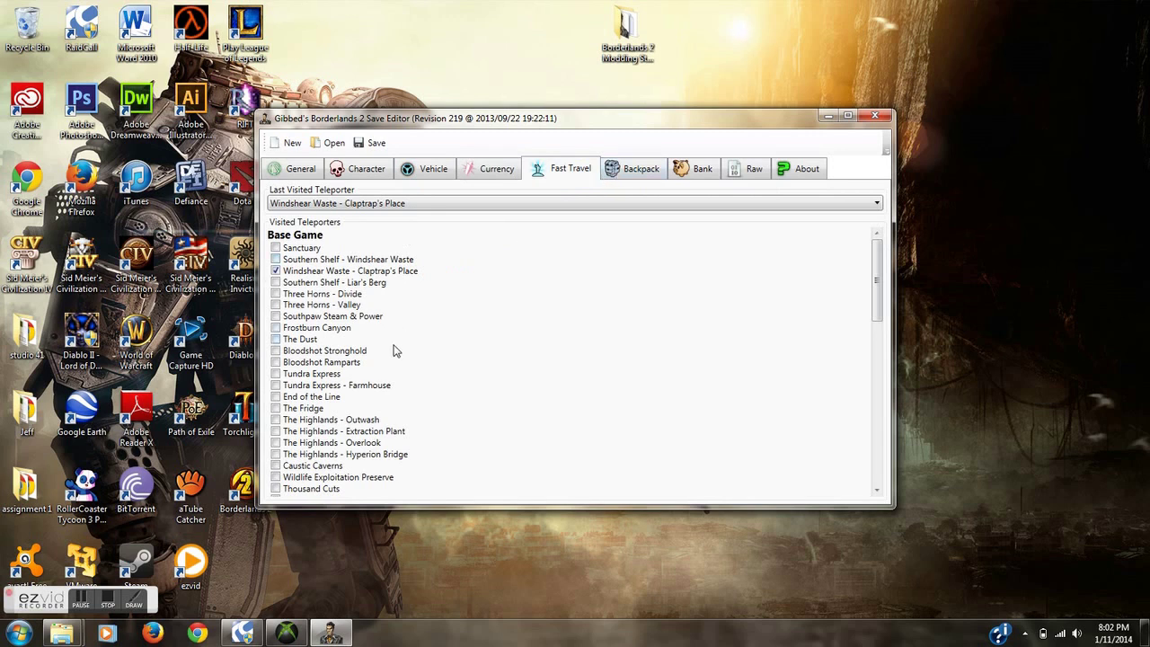
{"action": "left_click", "coordinate": [642, 174]}
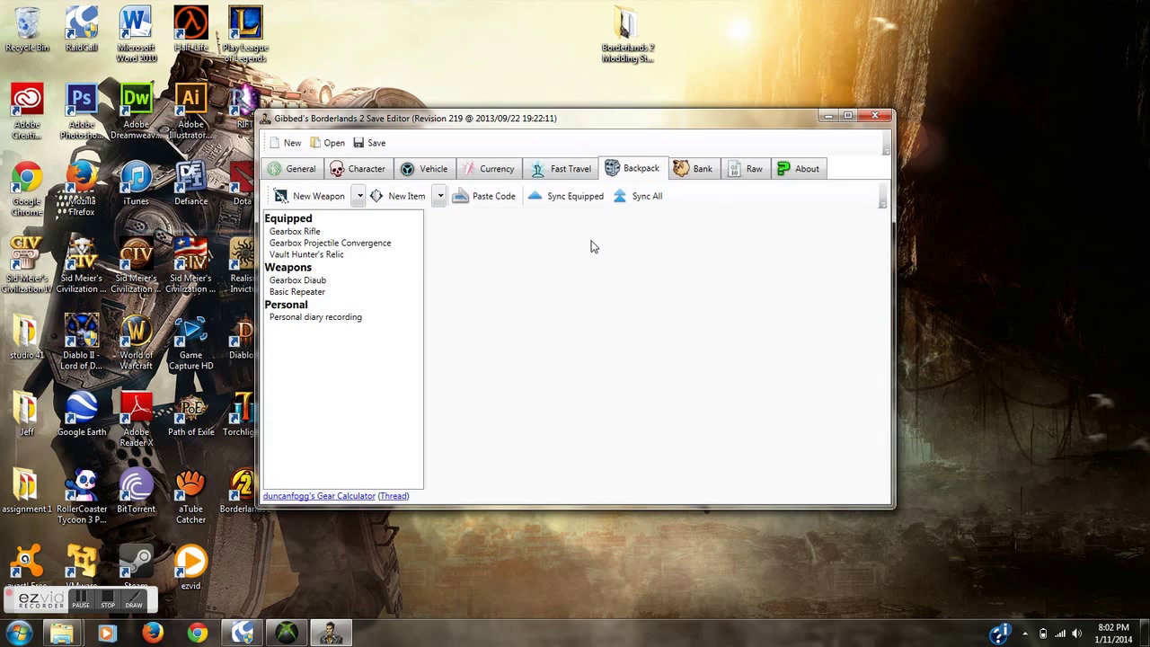
{"action": "left_click", "coordinate": [329, 235]}
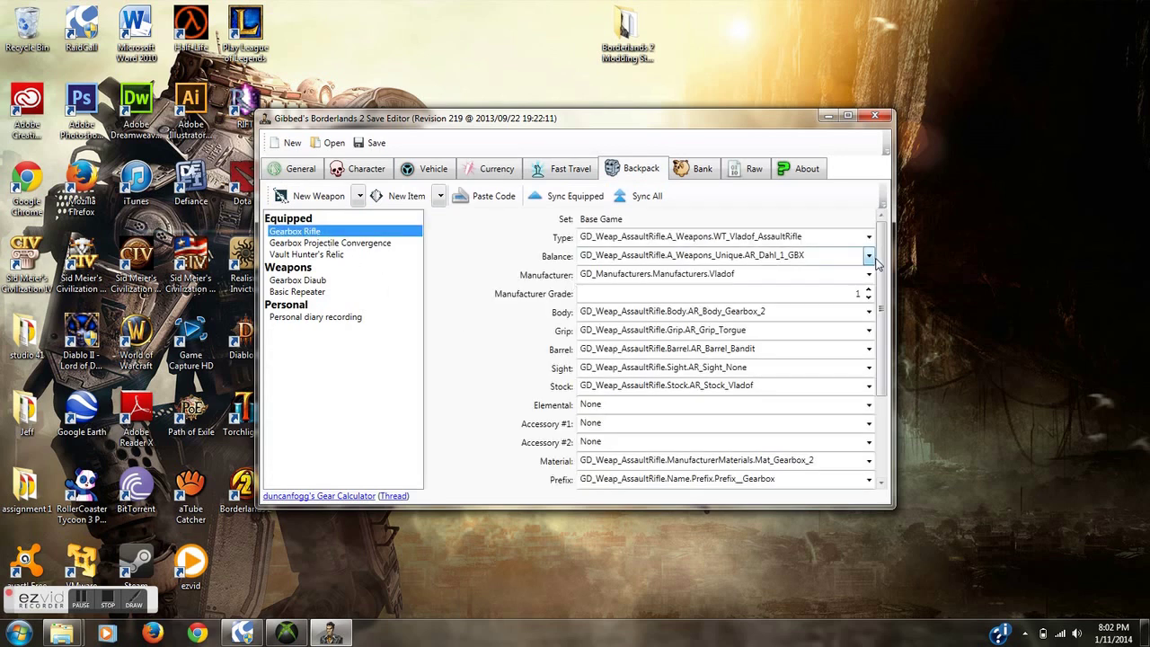
{"action": "left_click_drag", "start_coordinate": [881, 266], "coordinate": [871, 354]}
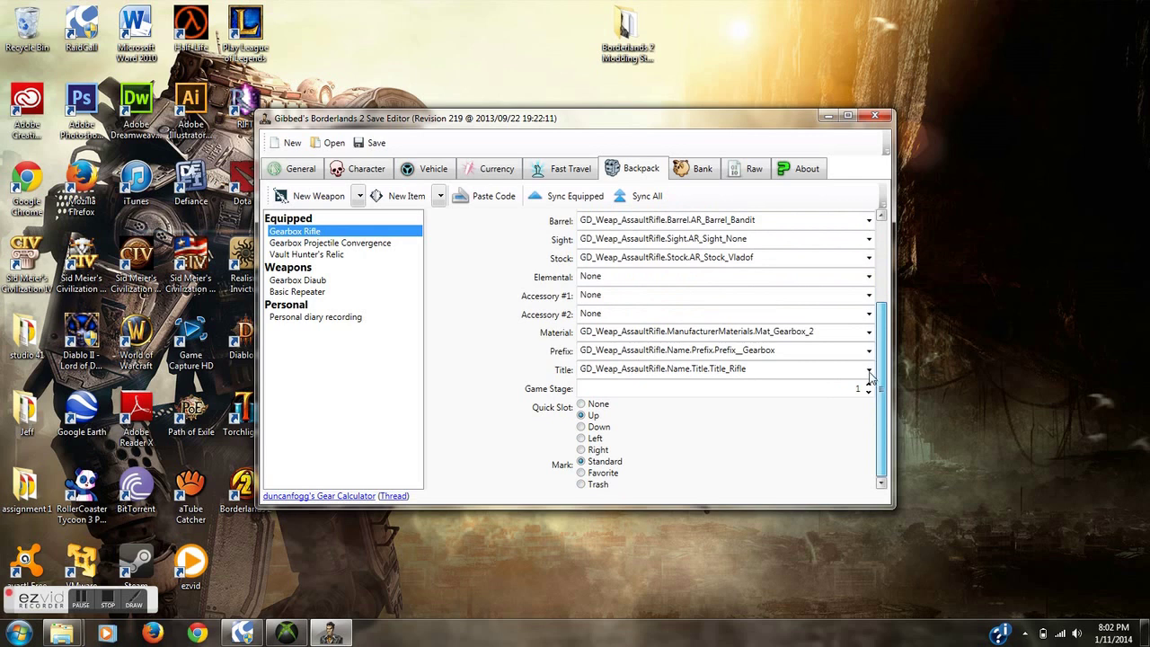
{"action": "left_click_drag", "start_coordinate": [877, 364], "coordinate": [876, 235]}
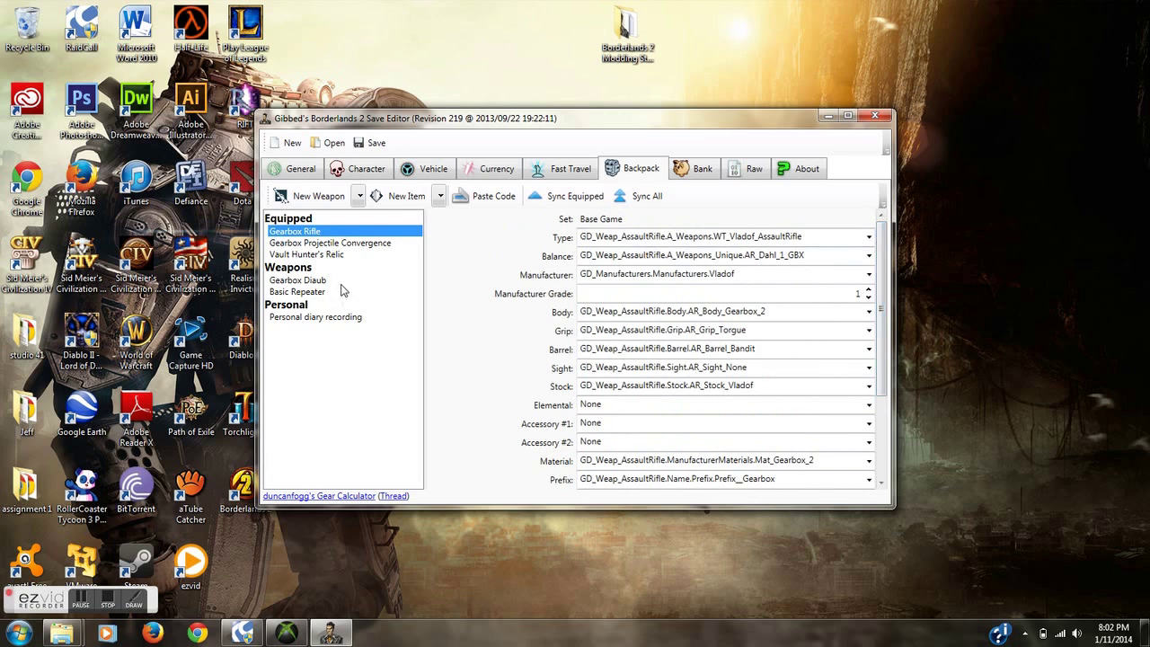
- Examine the save's bank contents, the full list of raw save properties and the editor's About information
{"action": "left_click", "coordinate": [714, 170]}
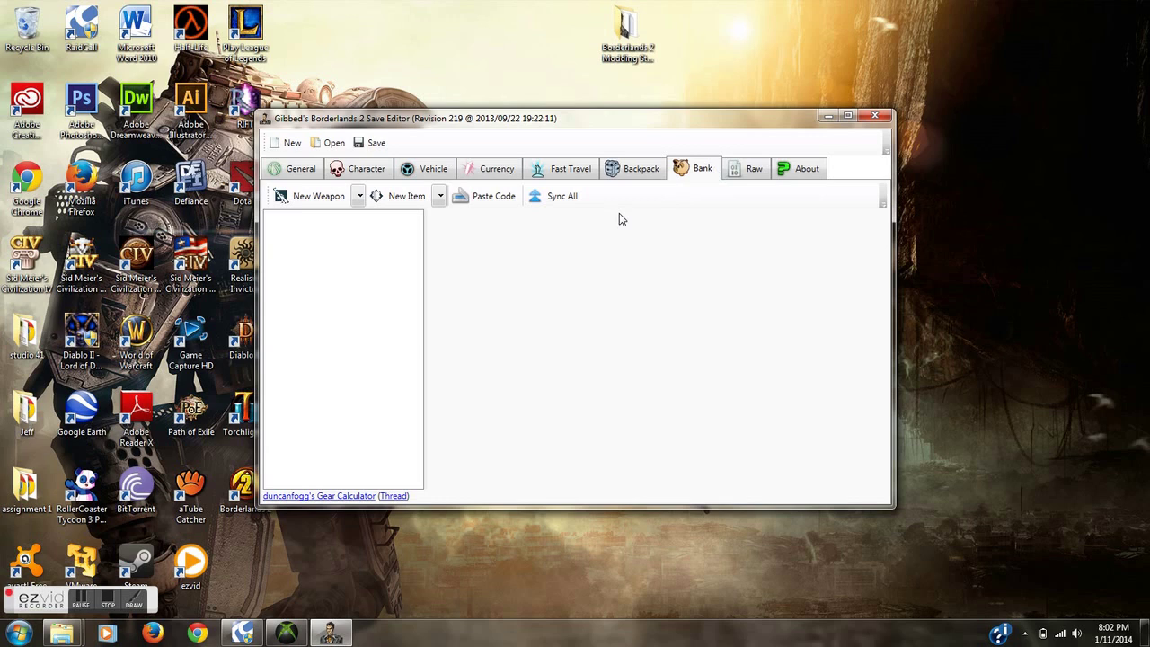
{"action": "left_click", "coordinate": [760, 169]}
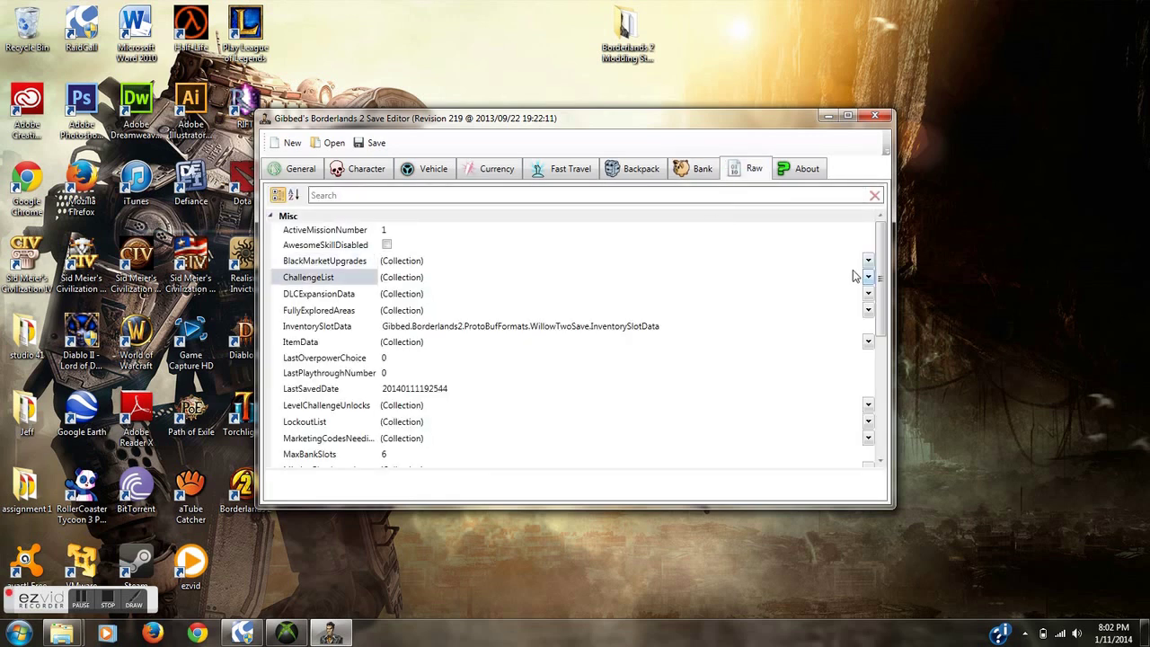
{"action": "scroll", "coordinate": [867, 379], "scroll_direction": "down", "scroll_amount": 6}
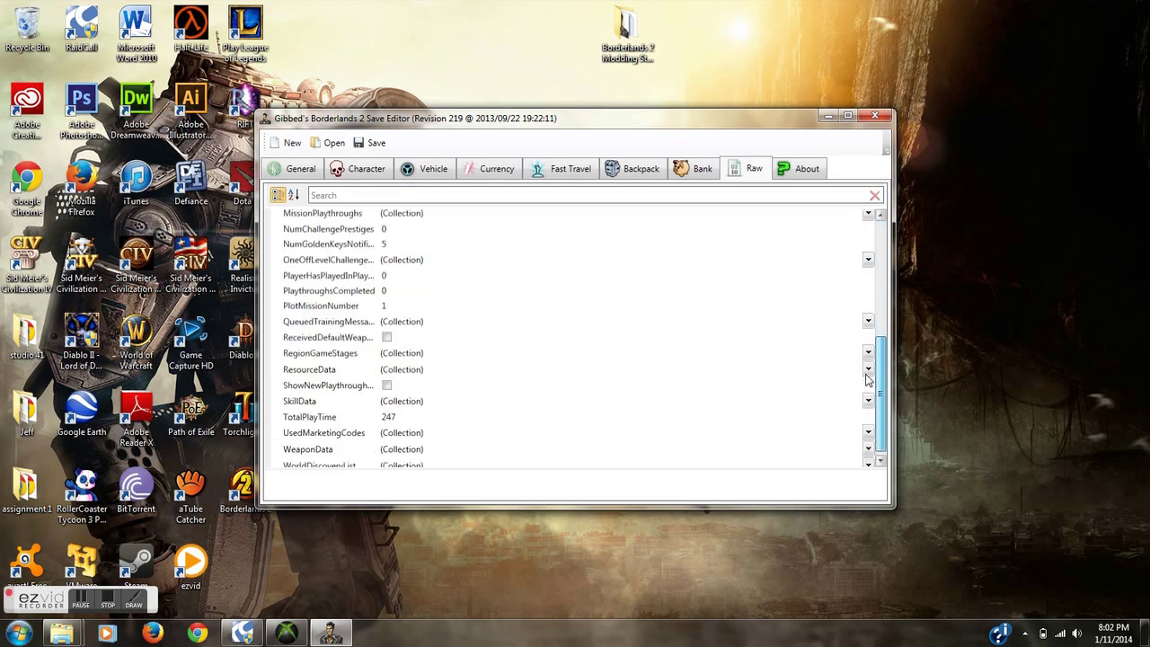
{"action": "scroll", "coordinate": [862, 390], "scroll_direction": "up", "scroll_amount": 6}
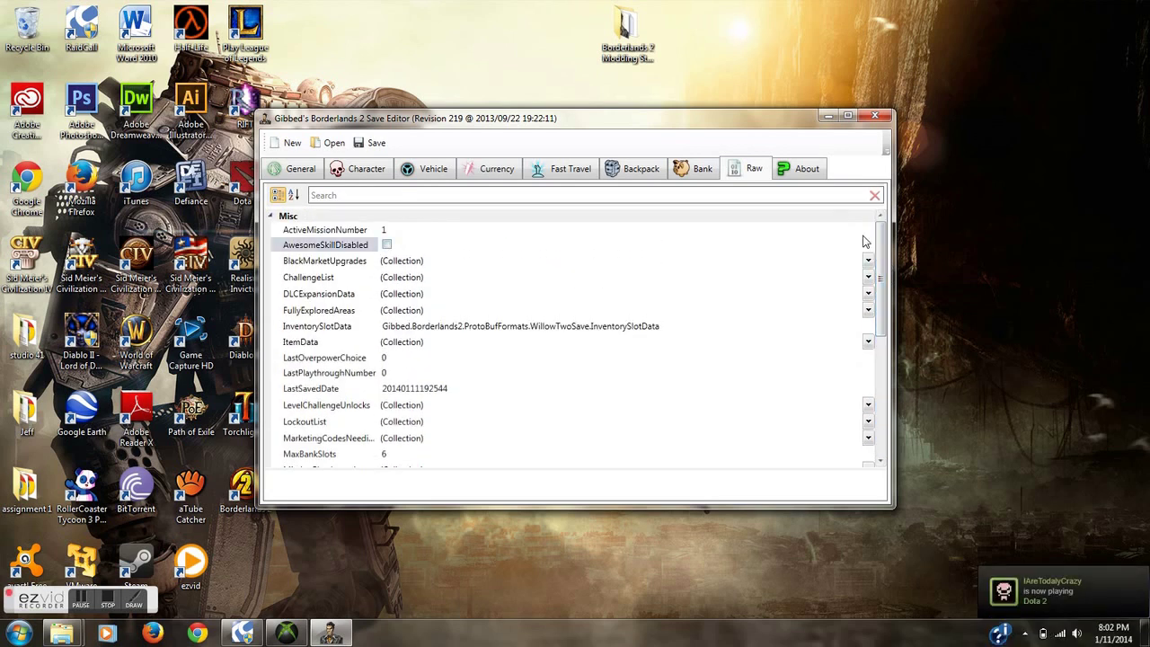
{"action": "left_click", "coordinate": [805, 171]}
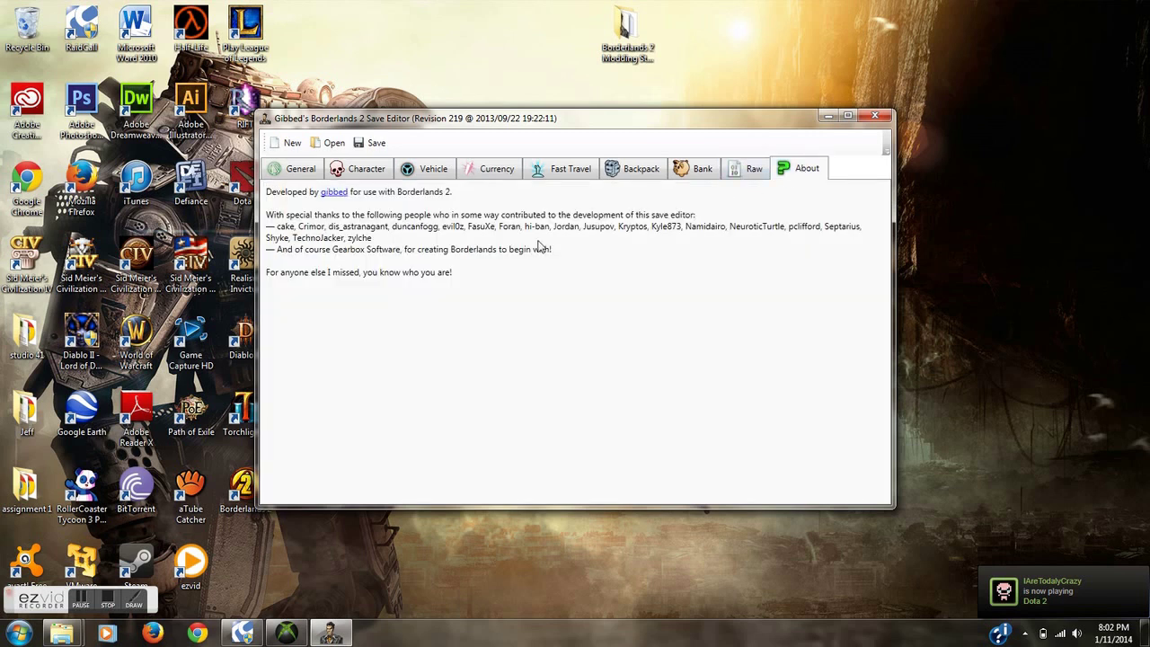
- Set the character's Eridium amount to 5 in the currency settings
{"action": "left_click", "coordinate": [313, 174]}
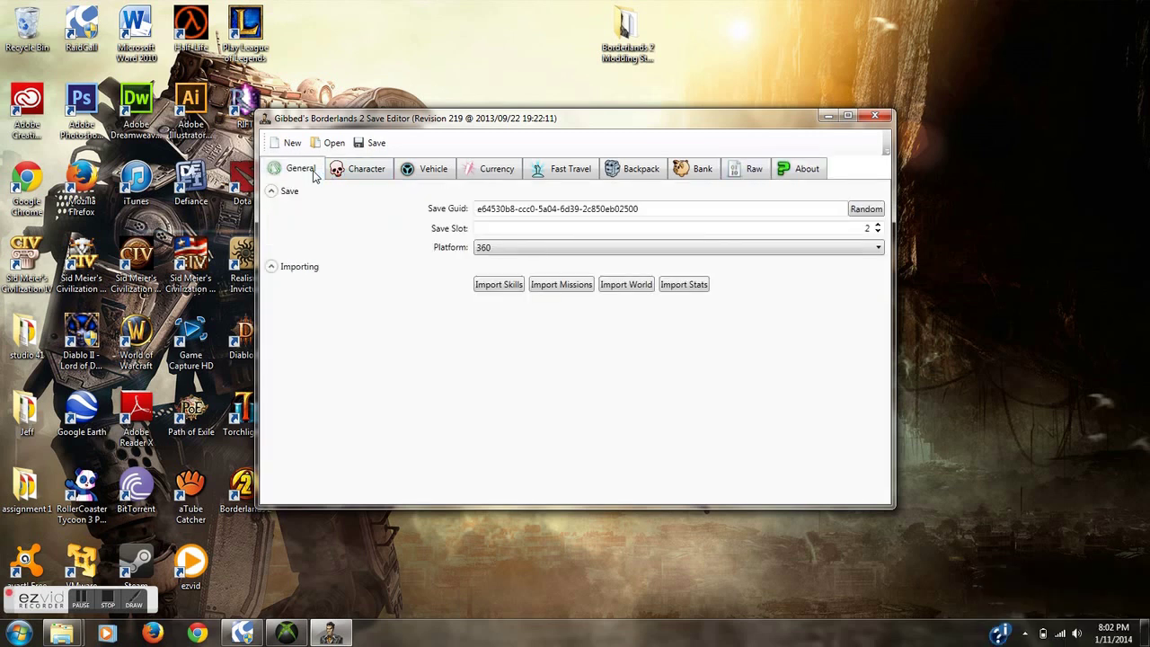
{"action": "left_click", "coordinate": [492, 171]}
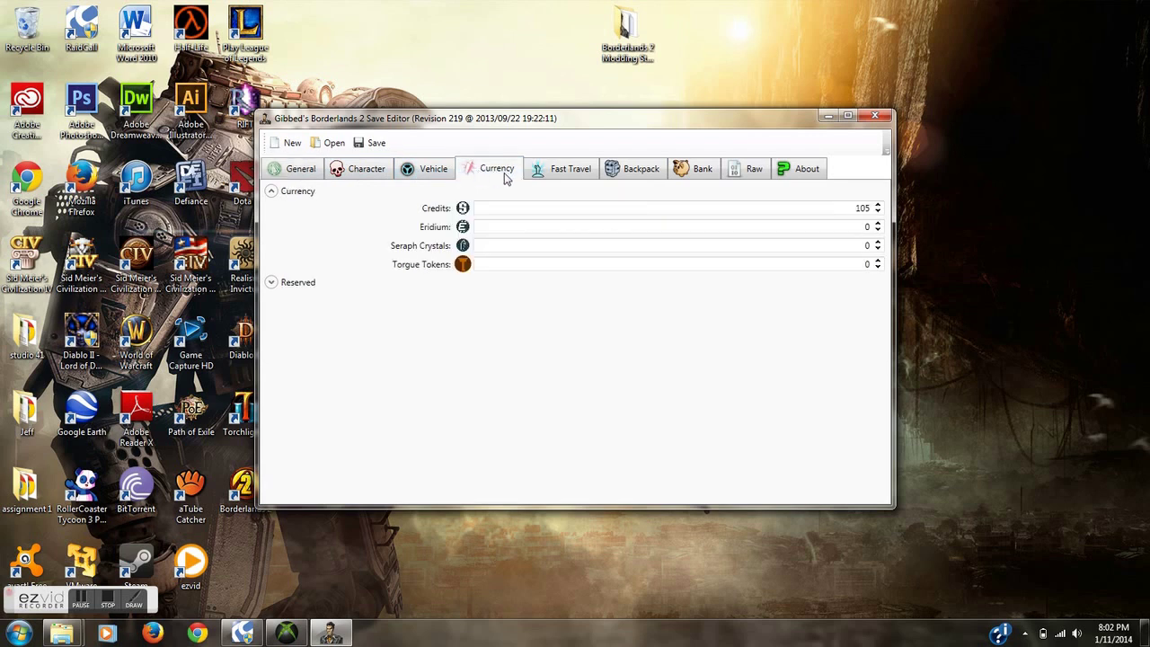
{"action": "left_click", "coordinate": [878, 223]}
- Save the modified save over SaveGame.sav on the Desktop, replacing the existing file, and close the save editor
{"action": "left_click", "coordinate": [377, 144]}
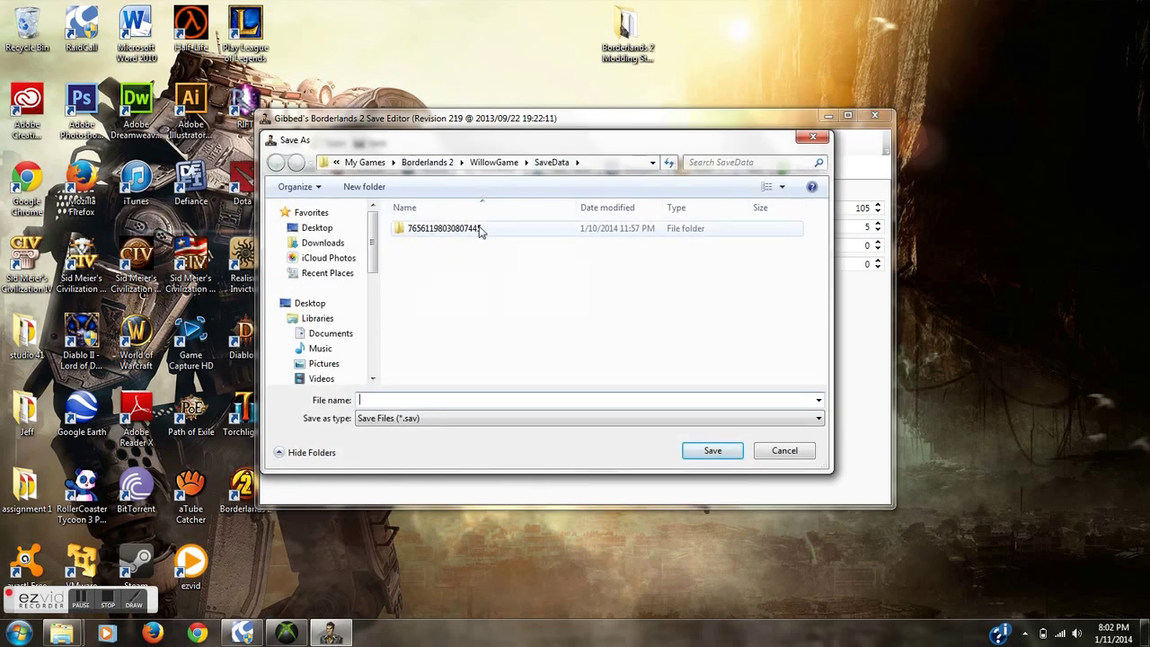
{"action": "double_click", "coordinate": [479, 231]}
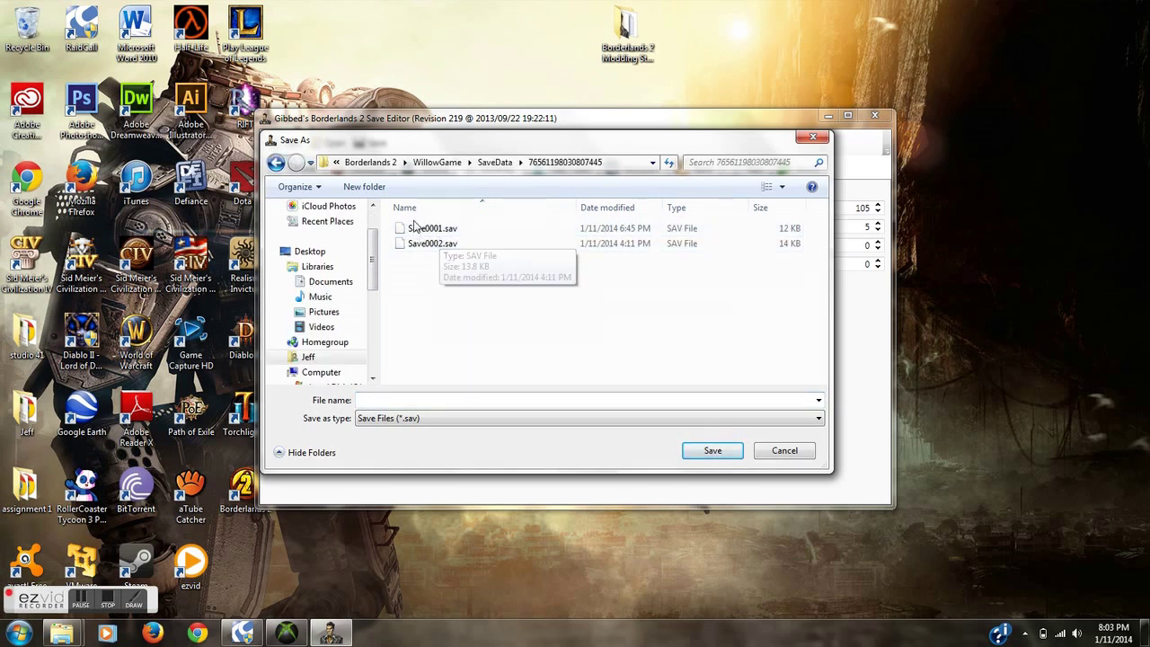
{"action": "scroll", "coordinate": [364, 264], "scroll_direction": "up", "scroll_amount": 3}
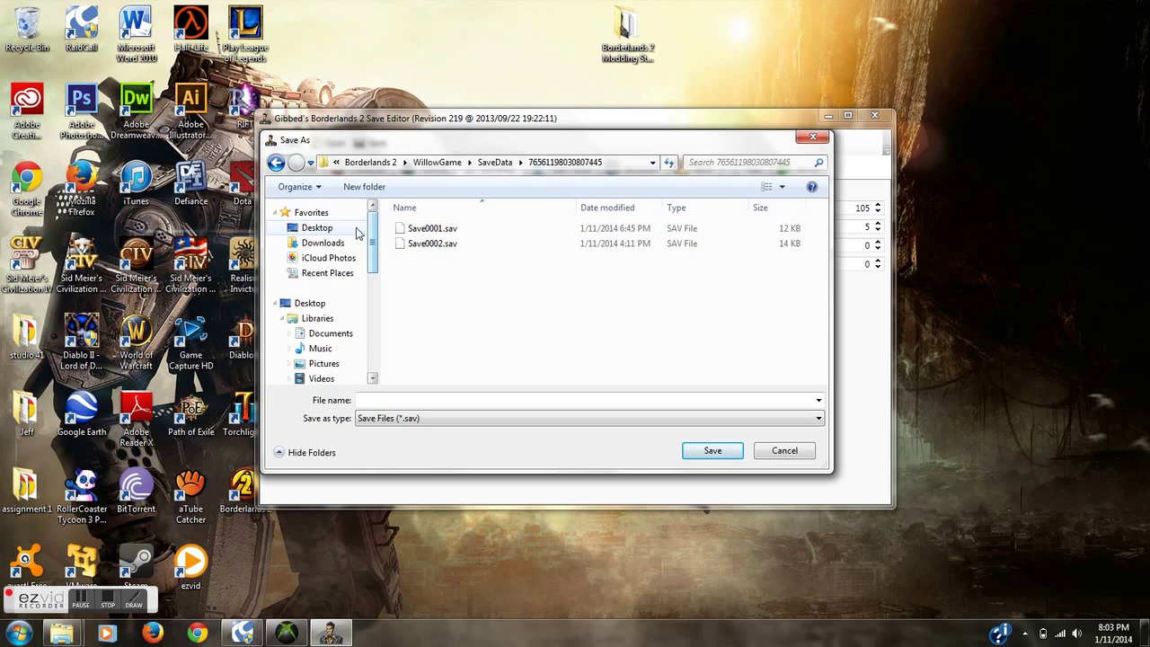
{"action": "left_click", "coordinate": [357, 229]}
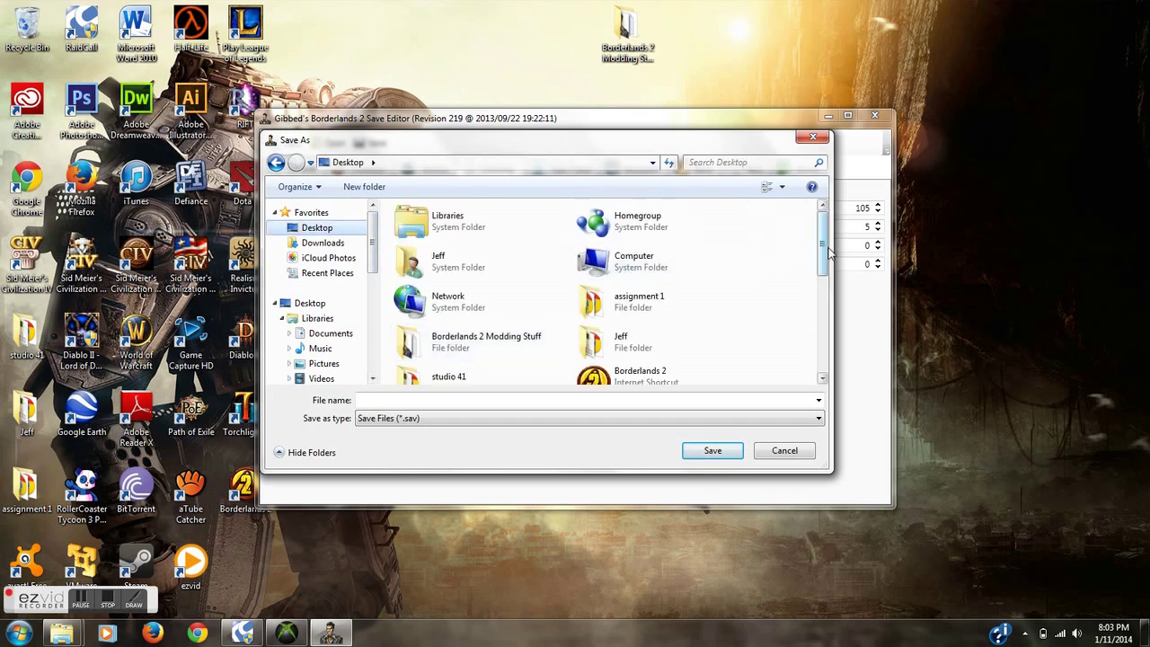
{"action": "left_click_drag", "start_coordinate": [822, 260], "coordinate": [819, 290]}
{"action": "scroll", "coordinate": [770, 321], "scroll_direction": "down", "scroll_amount": 3}
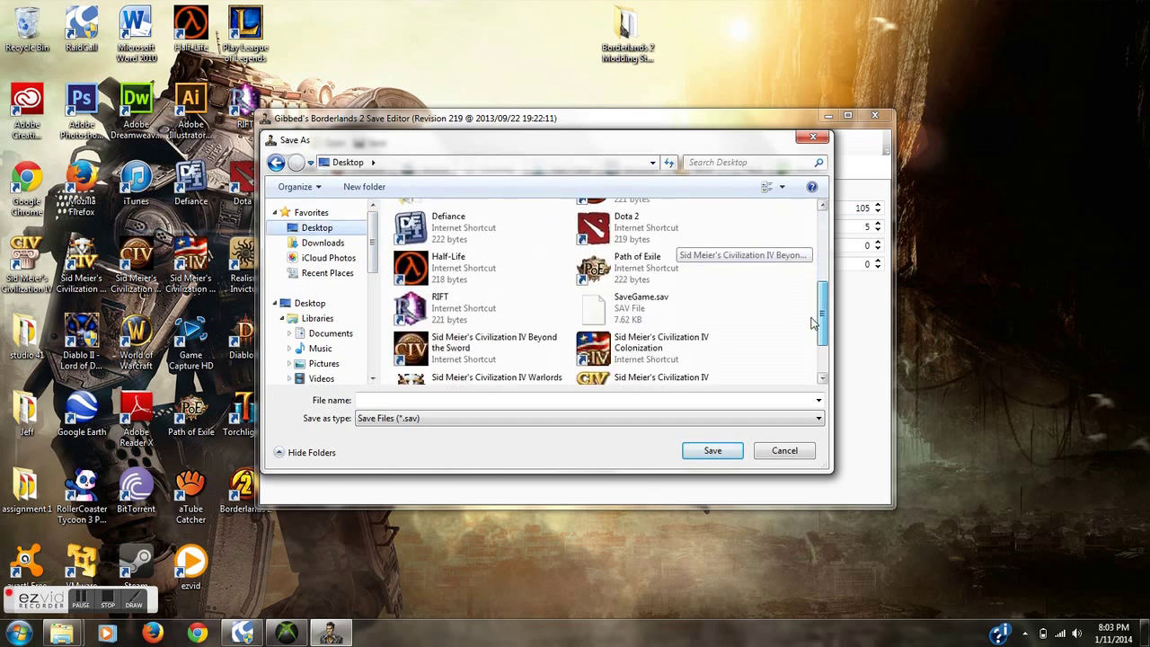
{"action": "left_click", "coordinate": [640, 288]}
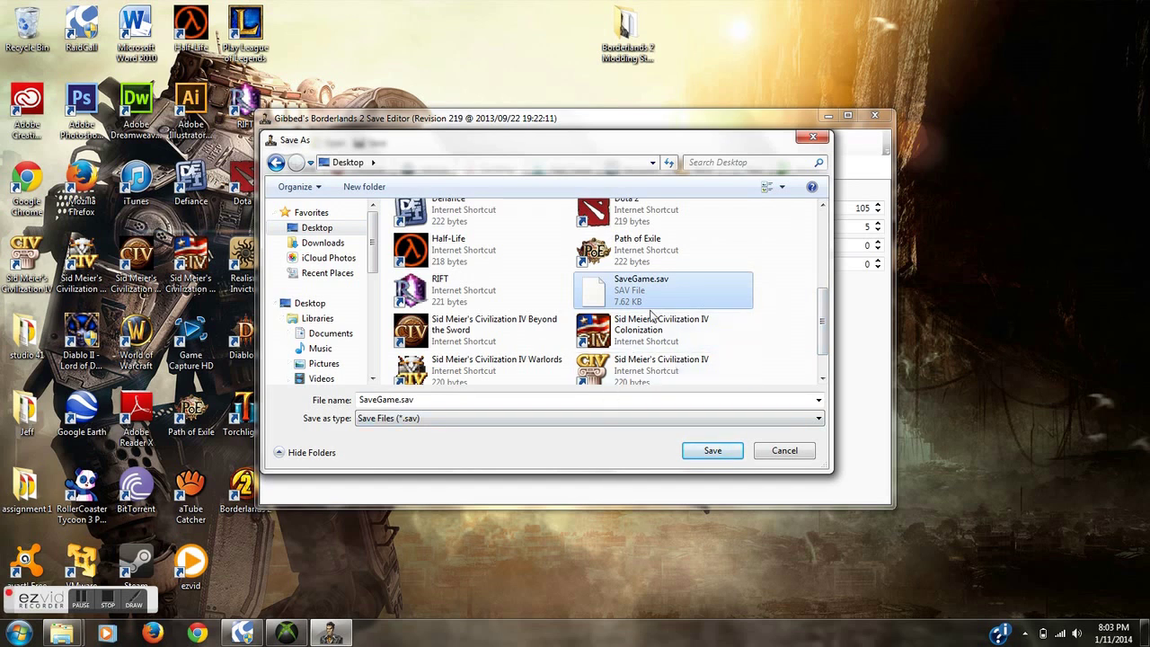
{"action": "left_click", "coordinate": [706, 454]}
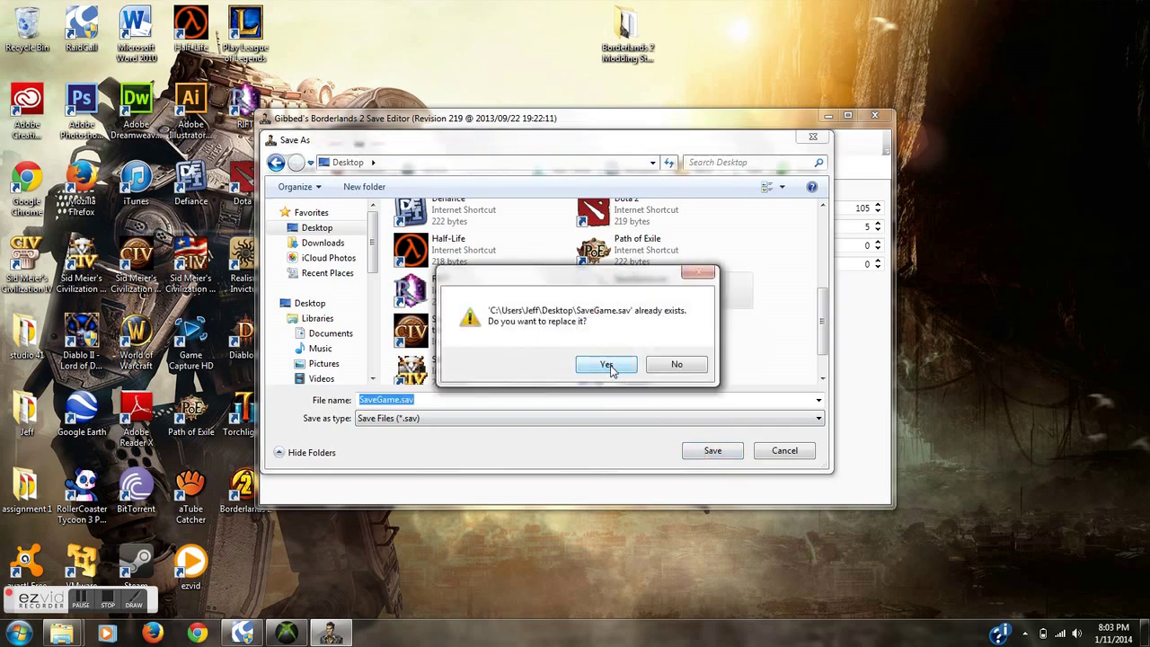
{"action": "left_click", "coordinate": [609, 365]}
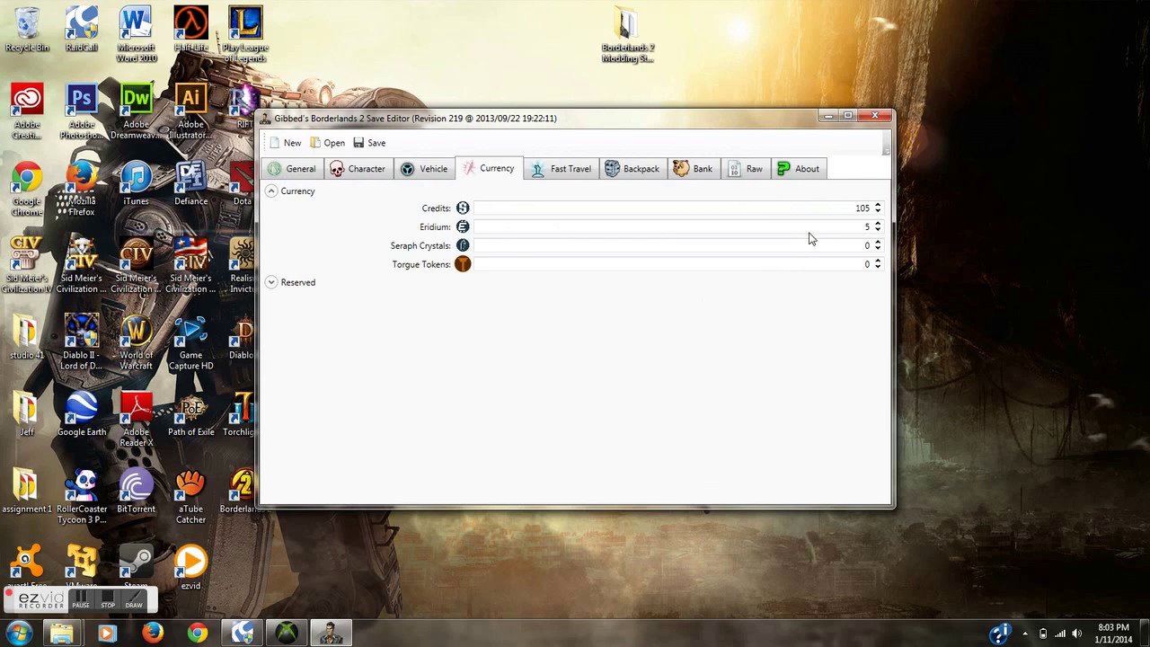
{"action": "left_click", "coordinate": [877, 120]}
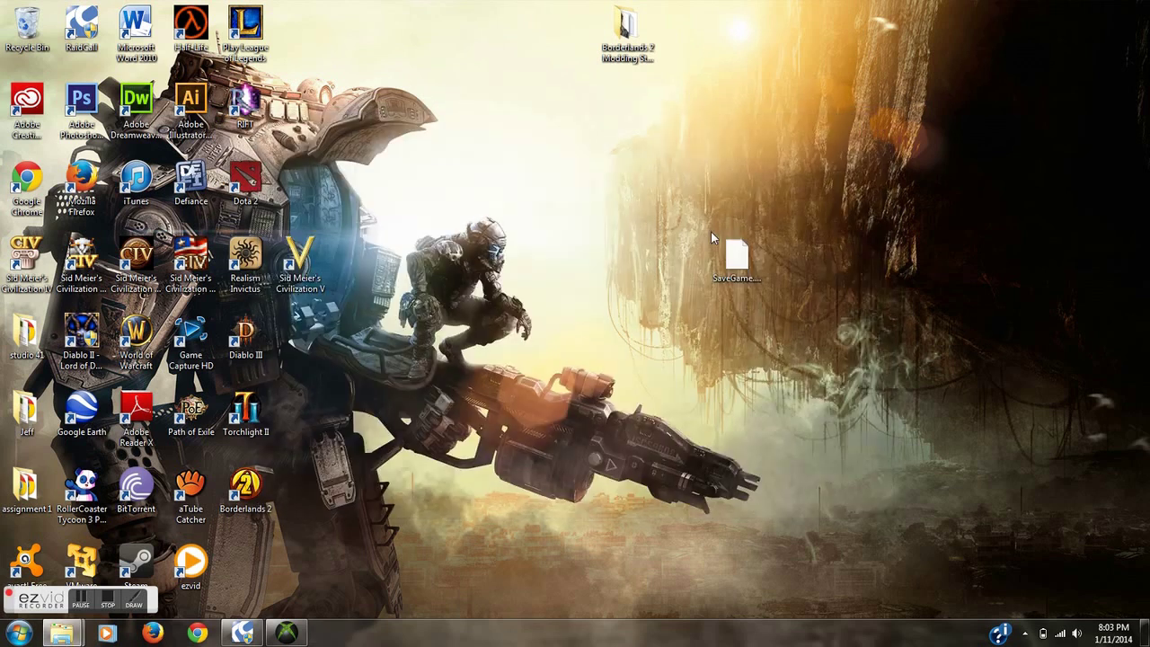
- Switch to Horizon and replace SaveGame.sav in the Borderlands 2 package contents with the edited SaveGame.sav from the Desktop
{"action": "left_click", "coordinate": [287, 634]}
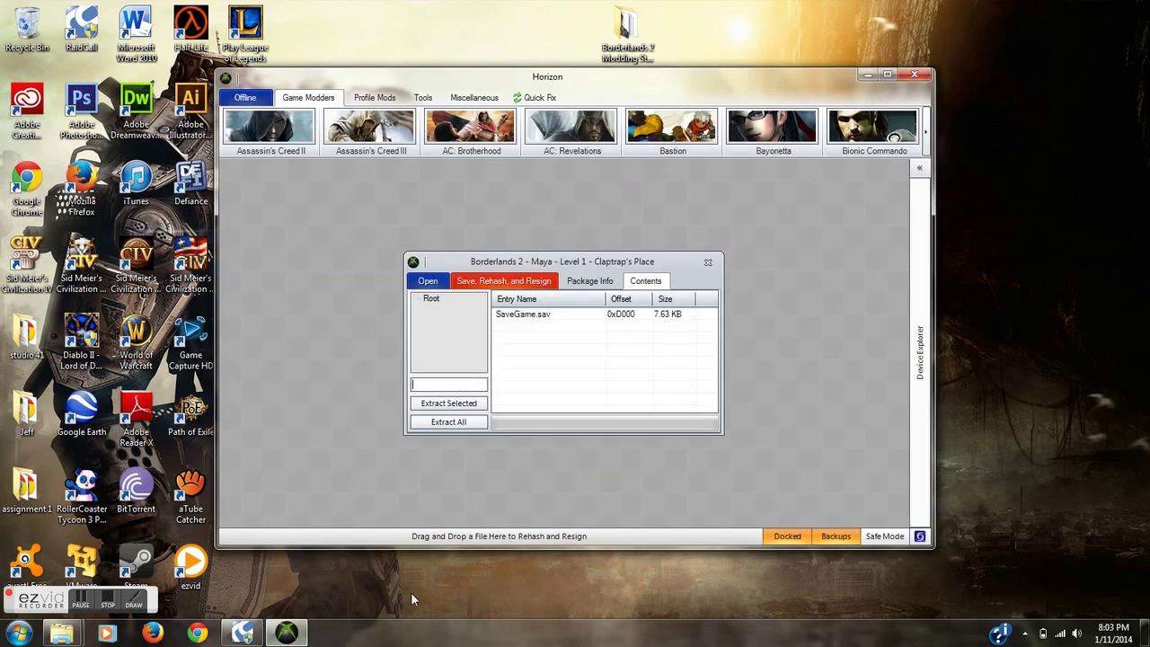
{"action": "left_click", "coordinate": [547, 314]}
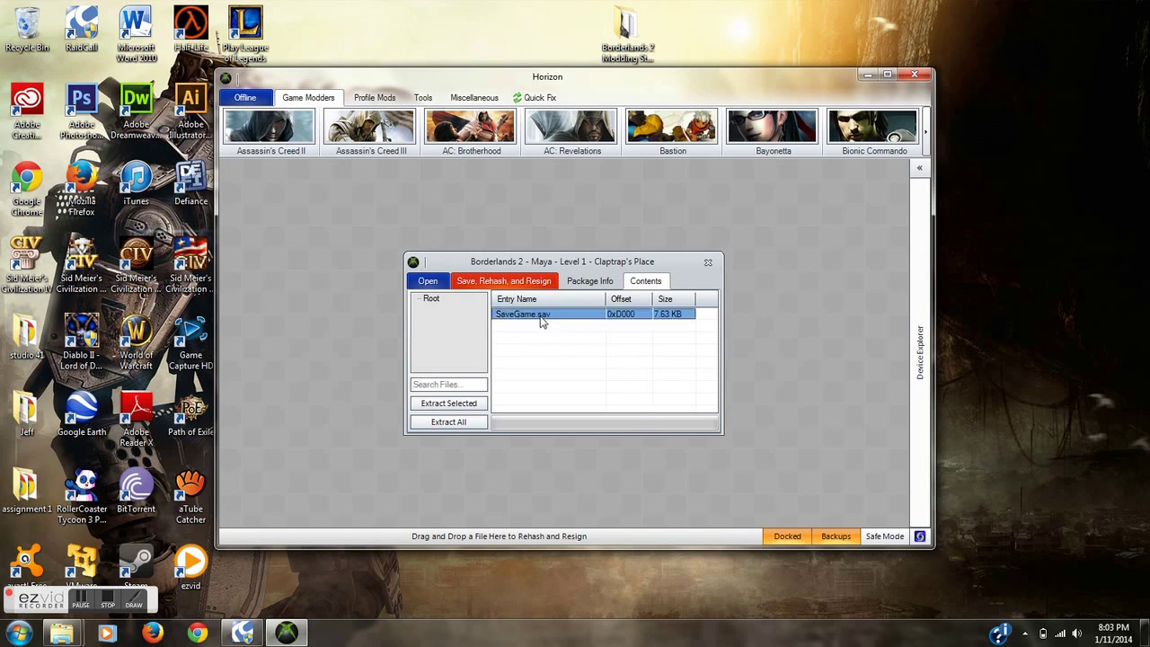
{"action": "right_click", "coordinate": [540, 316]}
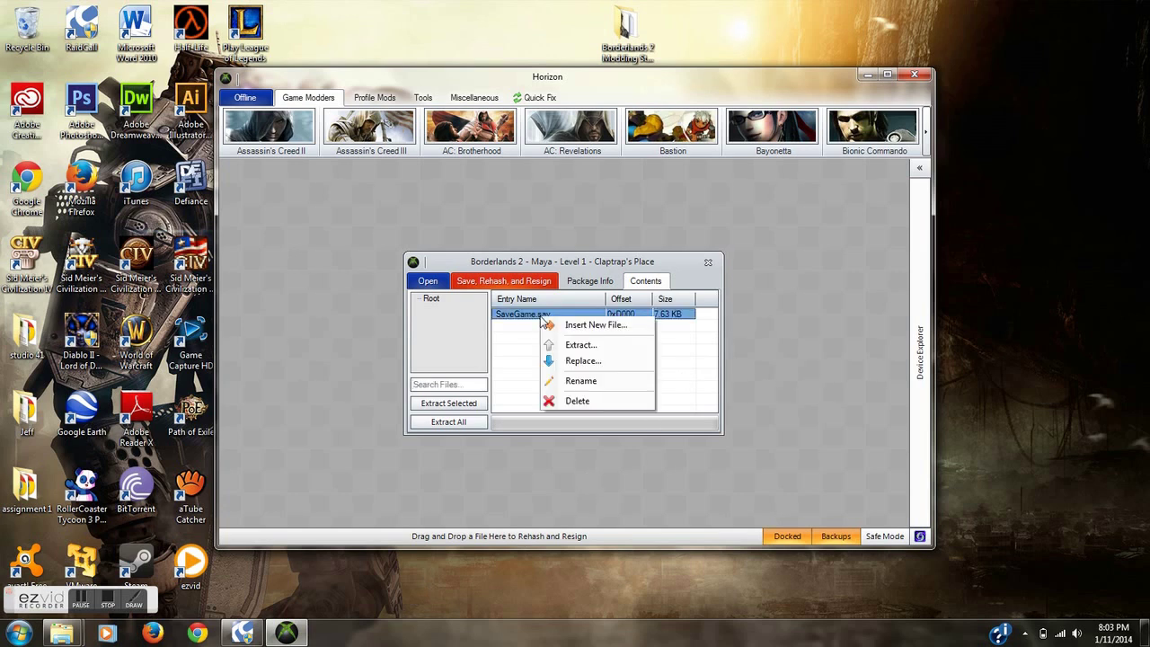
{"action": "left_click", "coordinate": [584, 362]}
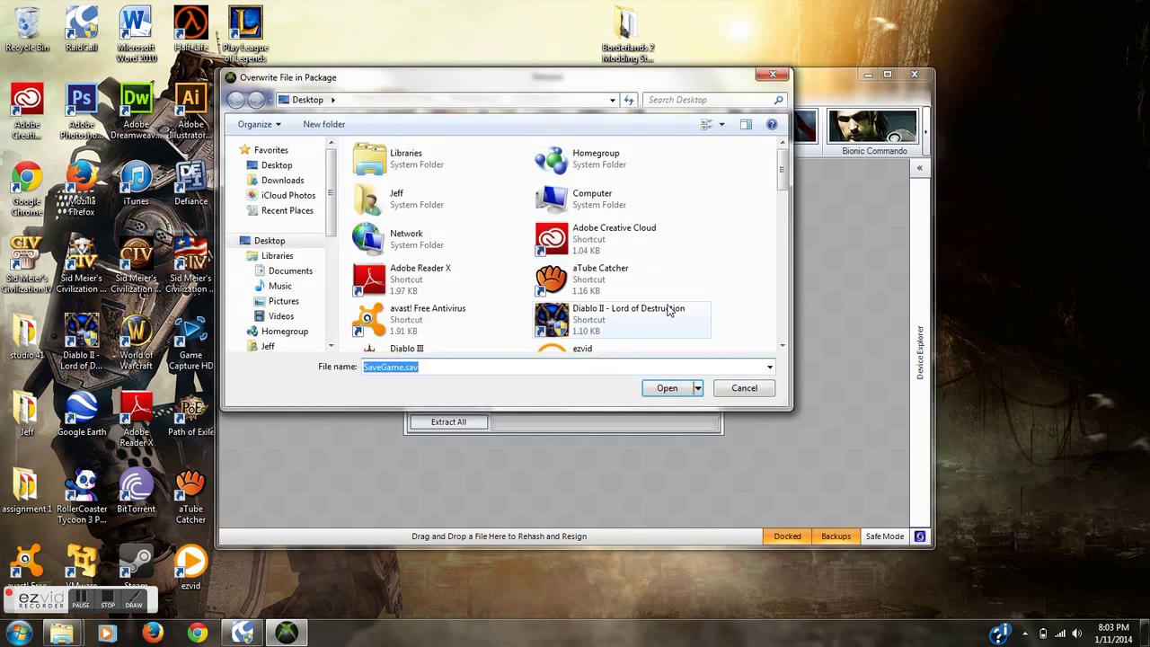
{"action": "left_click_drag", "start_coordinate": [781, 171], "coordinate": [778, 303]}
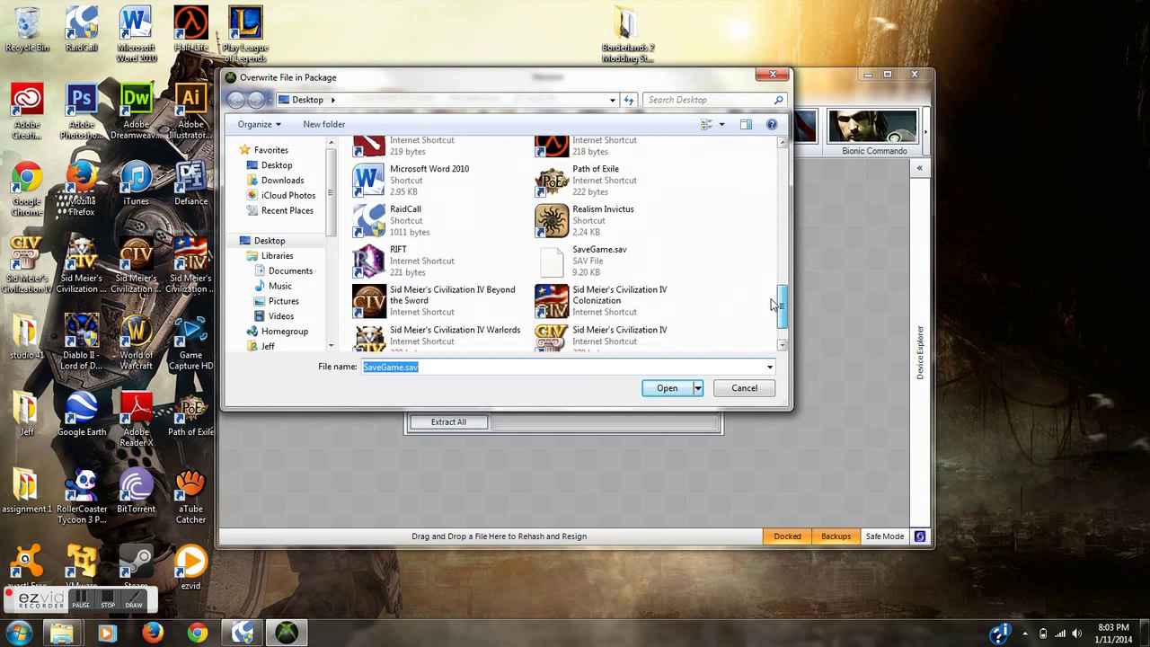
{"action": "left_click", "coordinate": [655, 260]}
{"action": "left_click", "coordinate": [668, 387]}
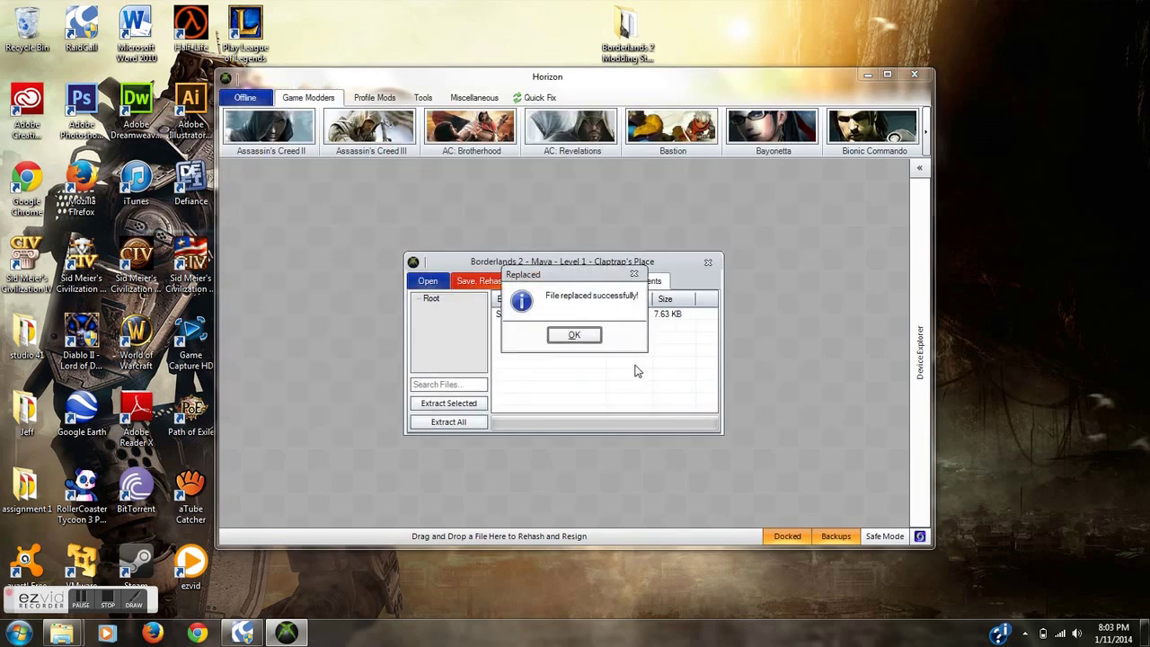
{"action": "left_click", "coordinate": [581, 335]}
- Save, rehash and resign the Borderlands 2 package to the device, and close Horizon
{"action": "left_click", "coordinate": [521, 286]}
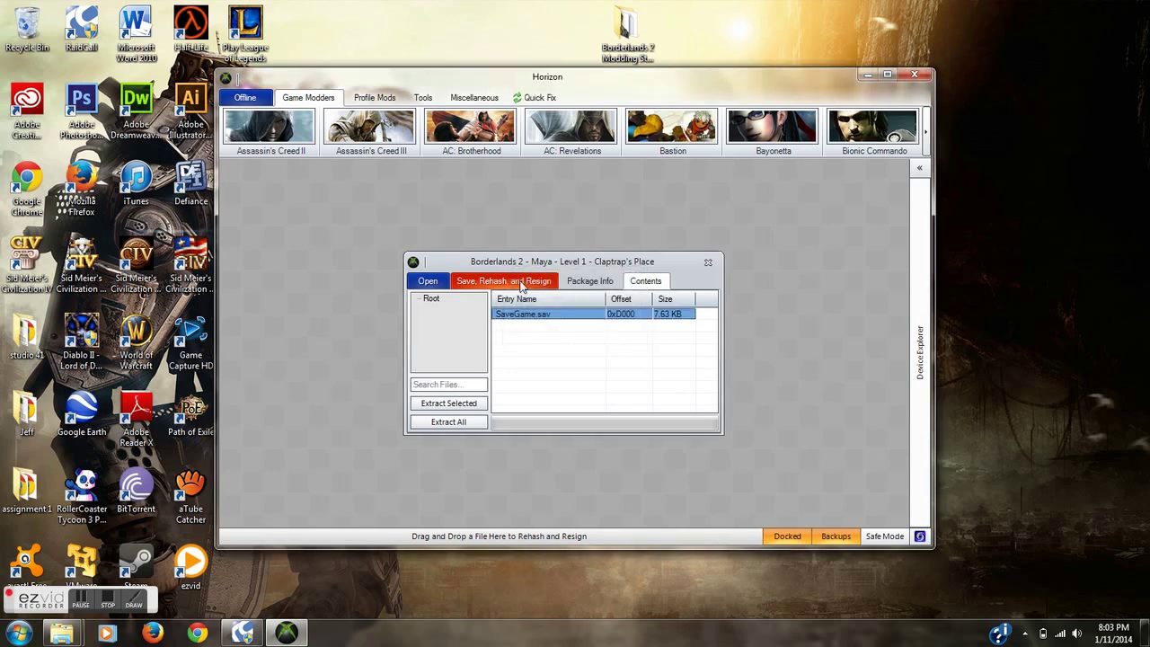
{"action": "left_click", "coordinate": [582, 338]}
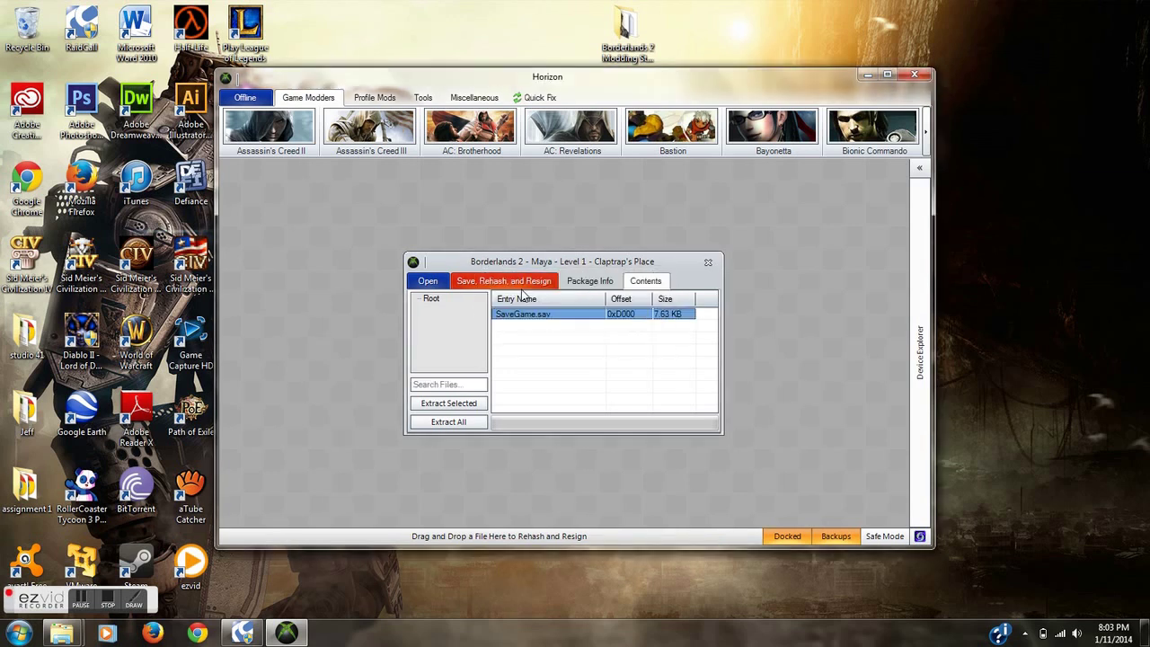
{"action": "left_click", "coordinate": [521, 280]}
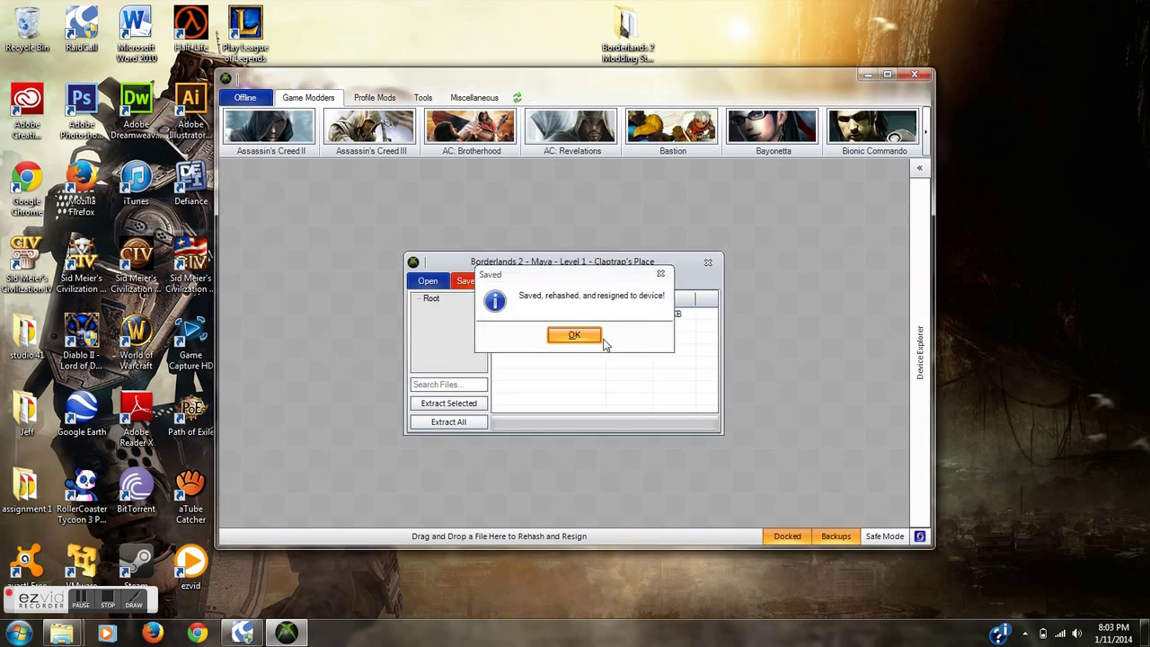
{"action": "left_click", "coordinate": [572, 337]}
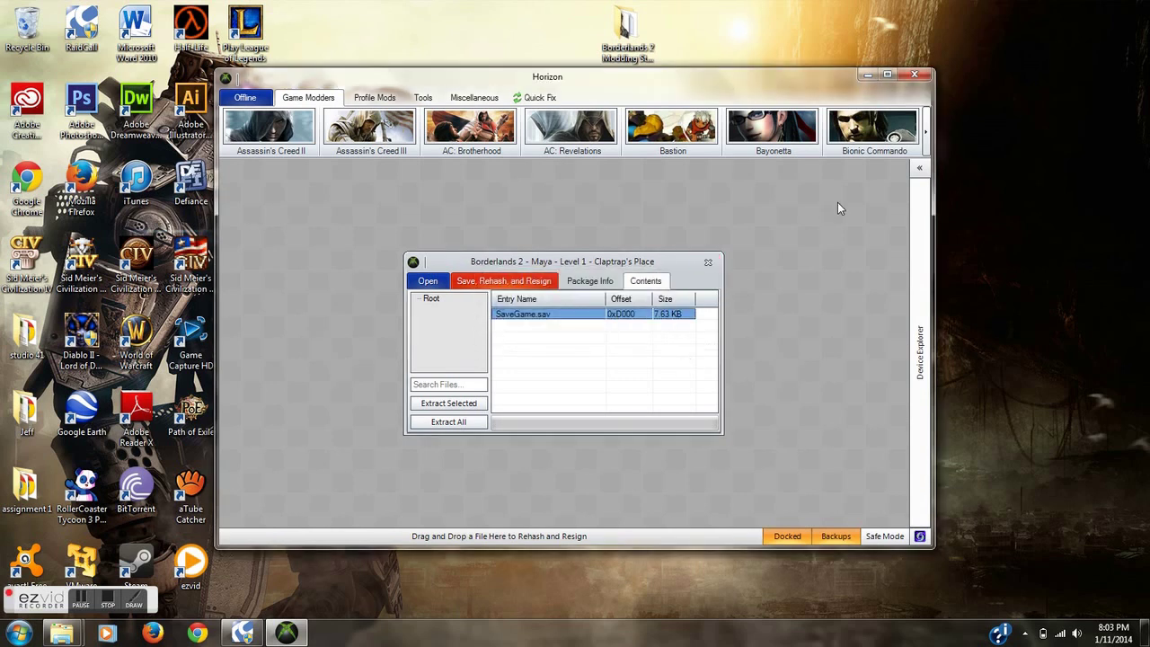
{"action": "left_click", "coordinate": [916, 77]}
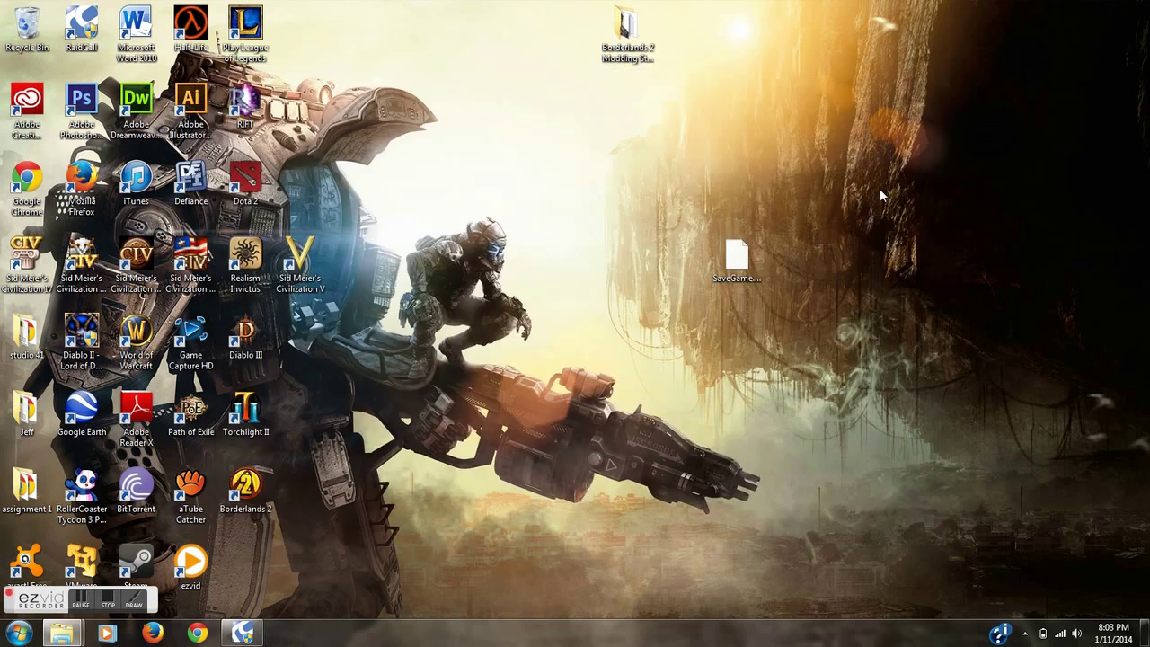
- Safely eject the USB flash drive from the computer and dismiss the notification
{"action": "left_click", "coordinate": [1025, 634]}
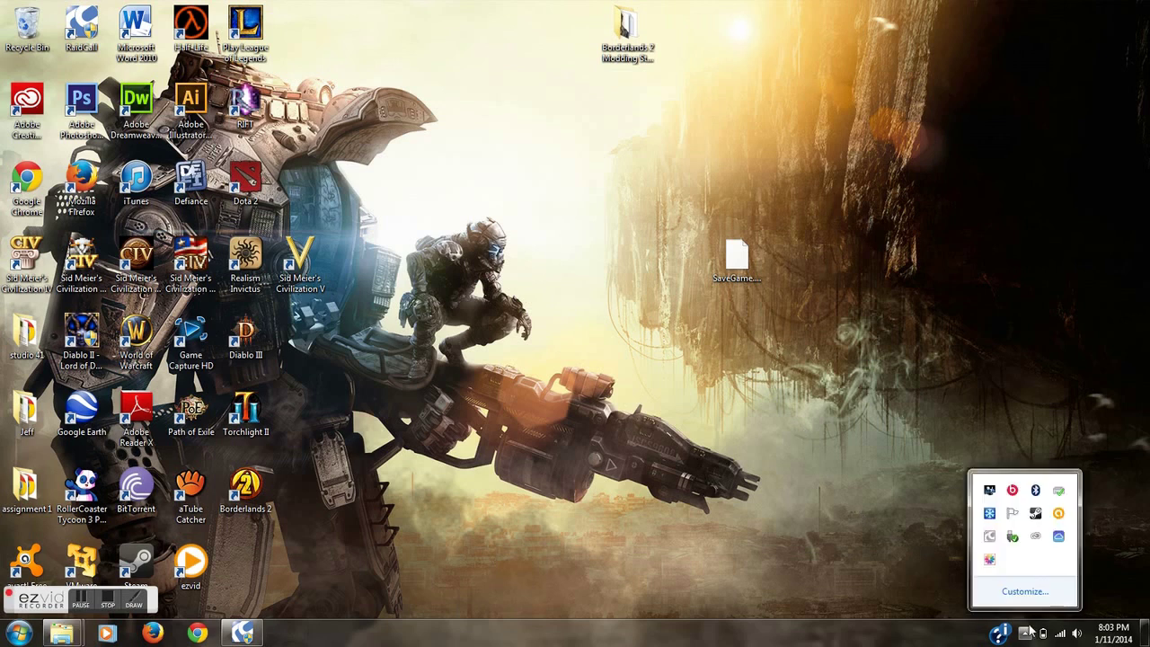
{"action": "left_click", "coordinate": [1012, 539]}
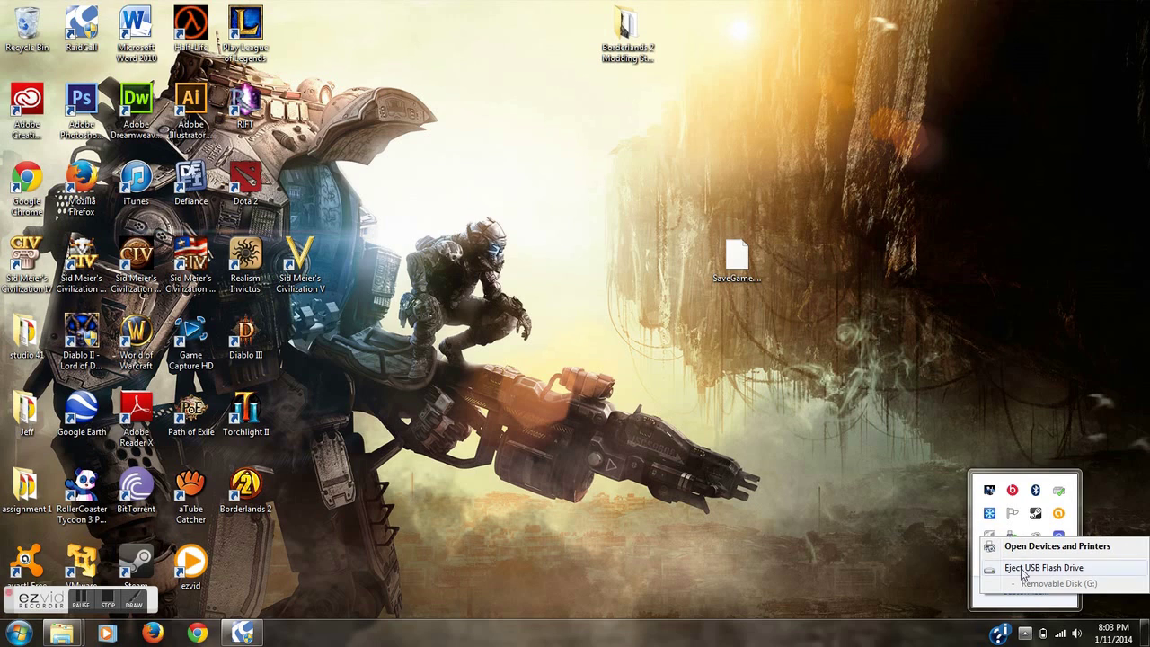
{"action": "left_click", "coordinate": [1021, 570]}
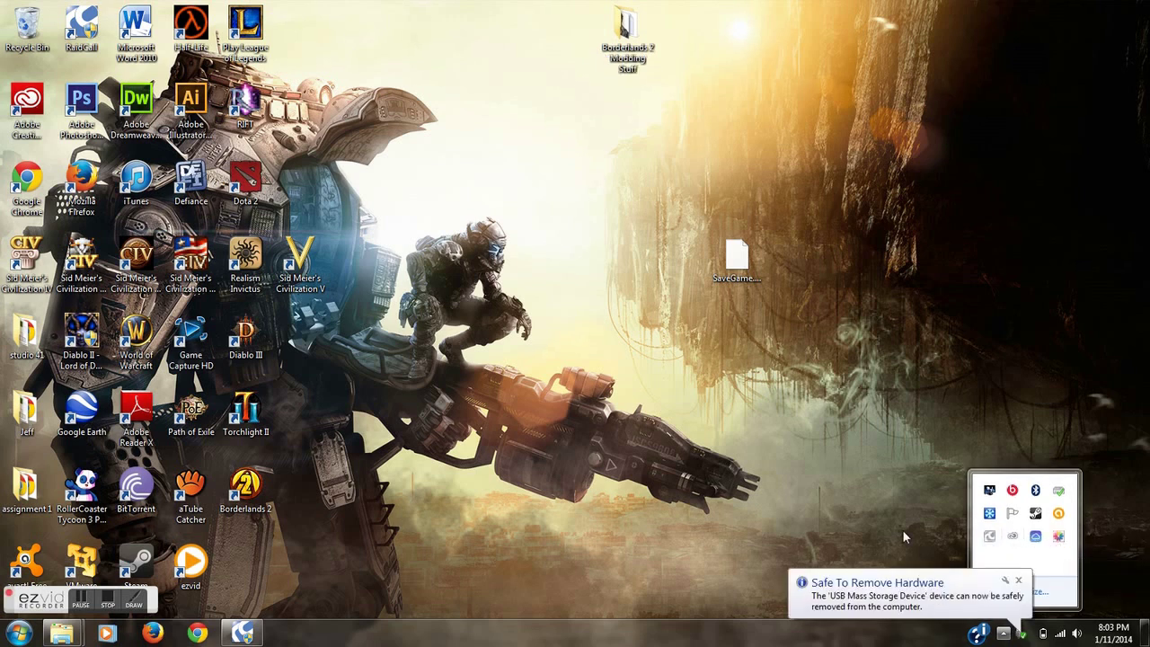
{"action": "left_click", "coordinate": [1019, 580]}
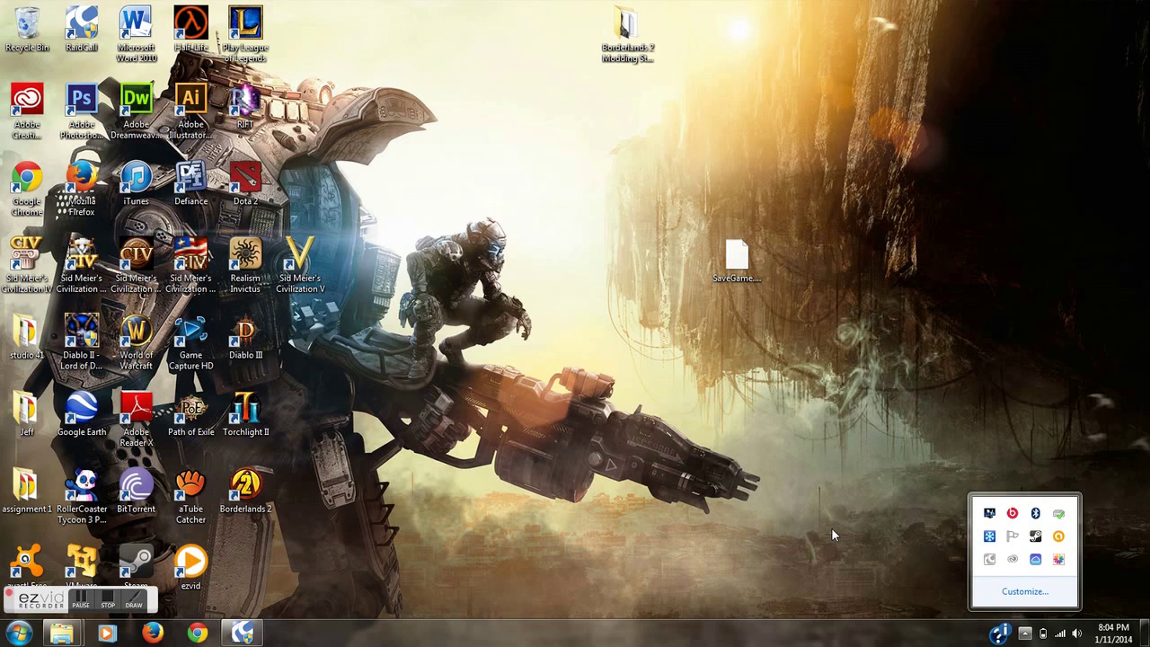
{"action": "left_click", "coordinate": [831, 536]}
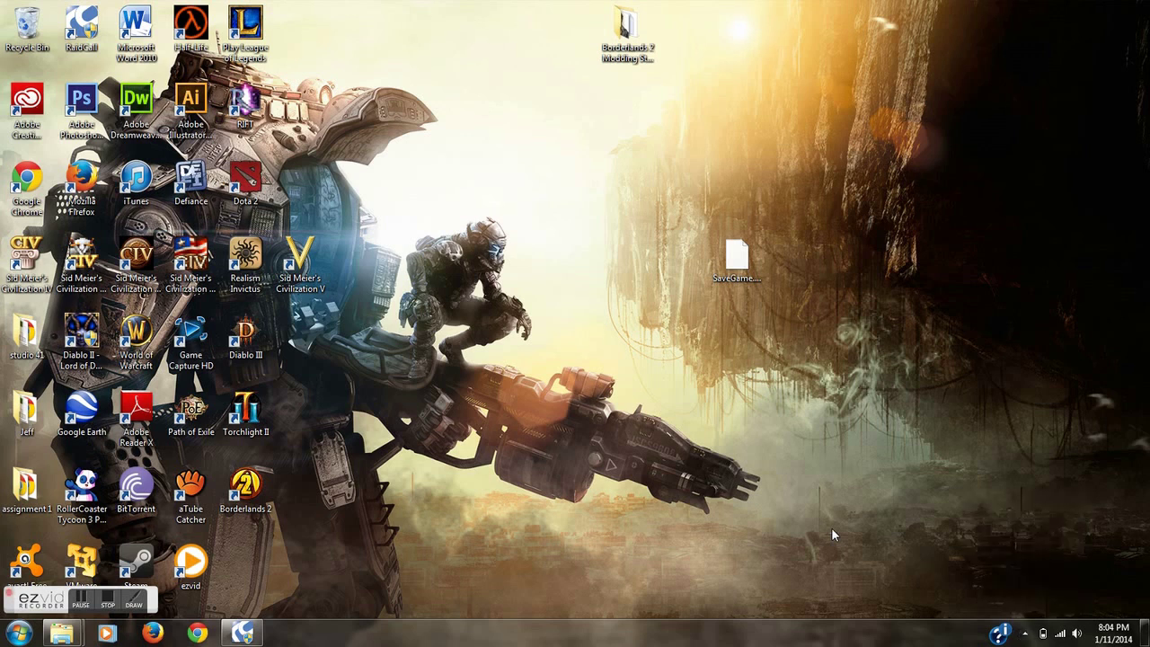